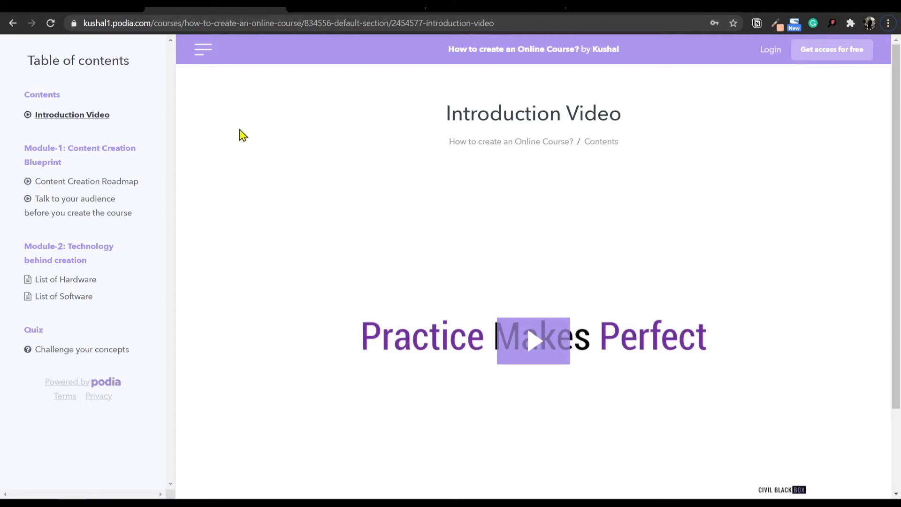
# Open the online course's Pricing settings in the Podia editor
pyautogui.click(99, 9)
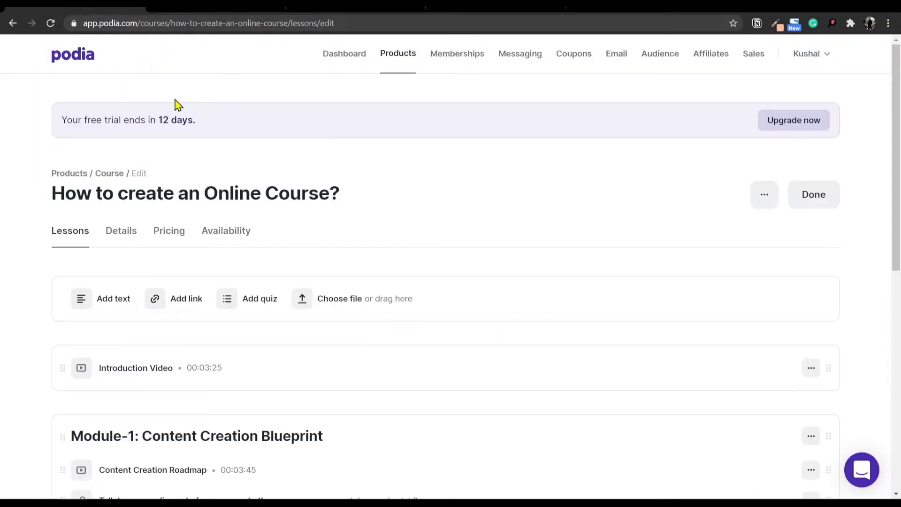
pyautogui.scroll(-10, 420, 240)
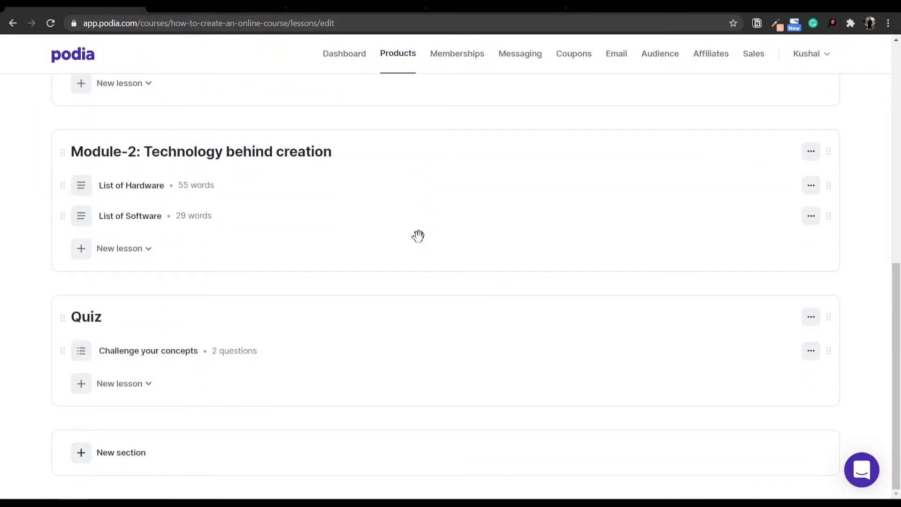
pyautogui.scroll(10, 419, 237)
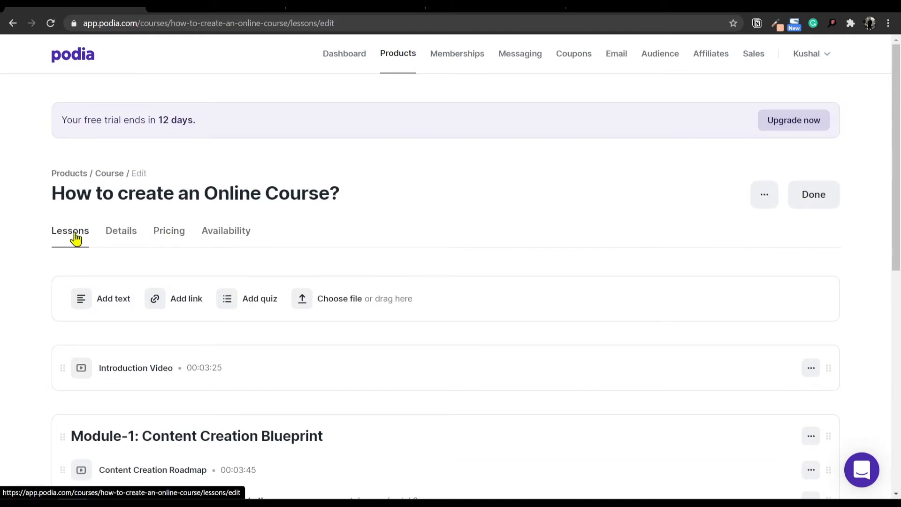
pyautogui.click(174, 240)
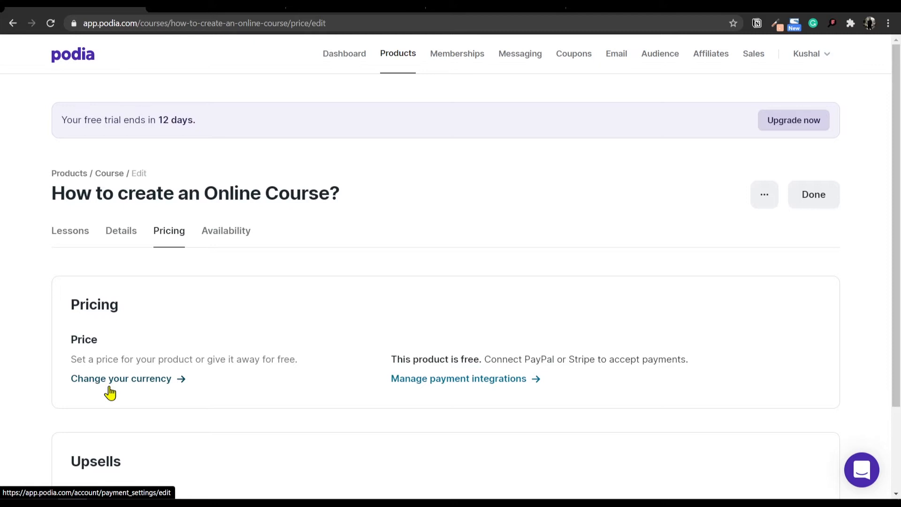
# Point out the note that PayPal or Stripe must be connected, and move to stripe.com
pyautogui.doubleClick(544, 359)
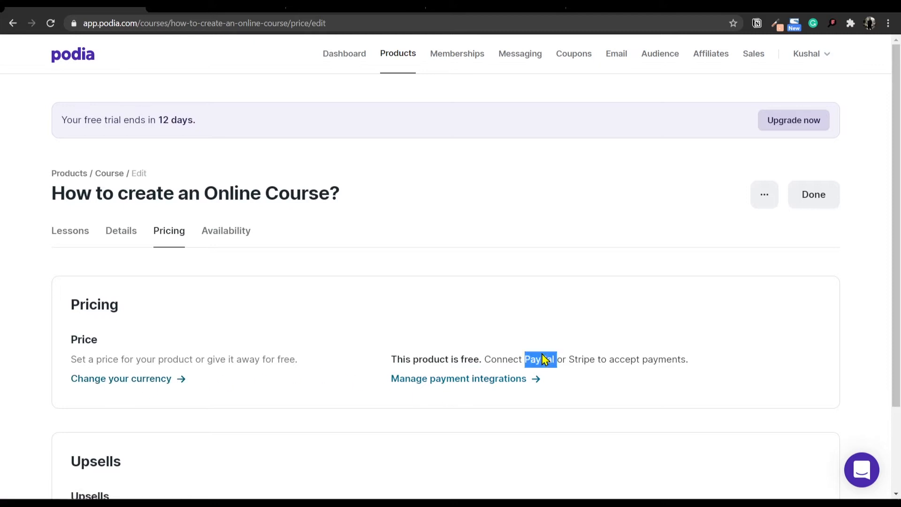
pyautogui.doubleClick(583, 360)
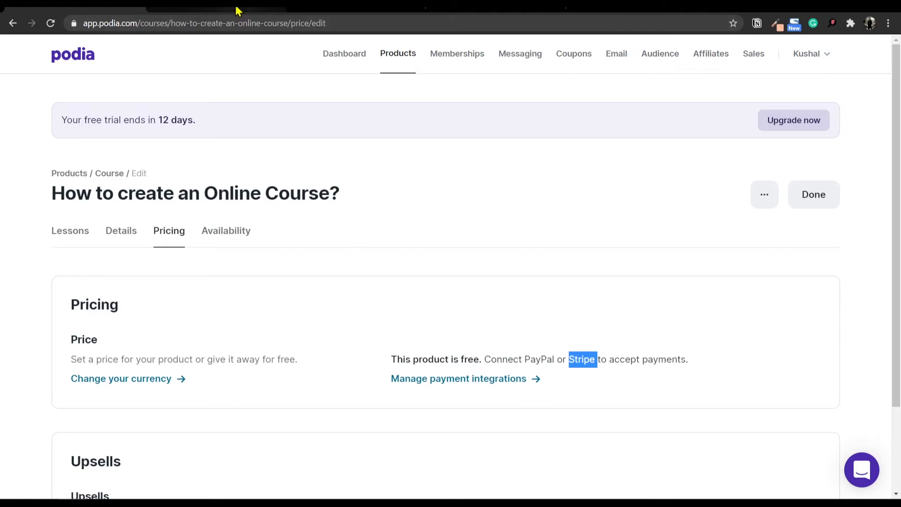
pyautogui.click(342, 9)
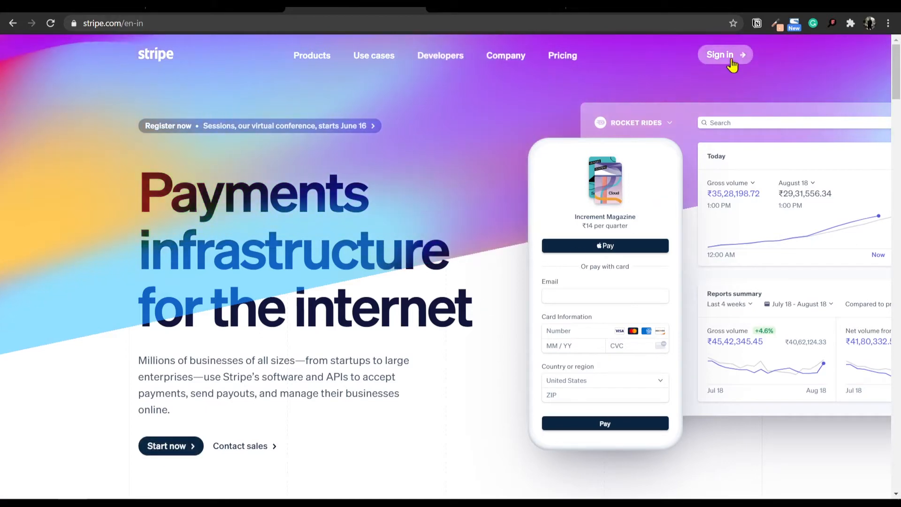
# Register a new Stripe account with an e-mail, full name, country India and a password
pyautogui.click(167, 448)
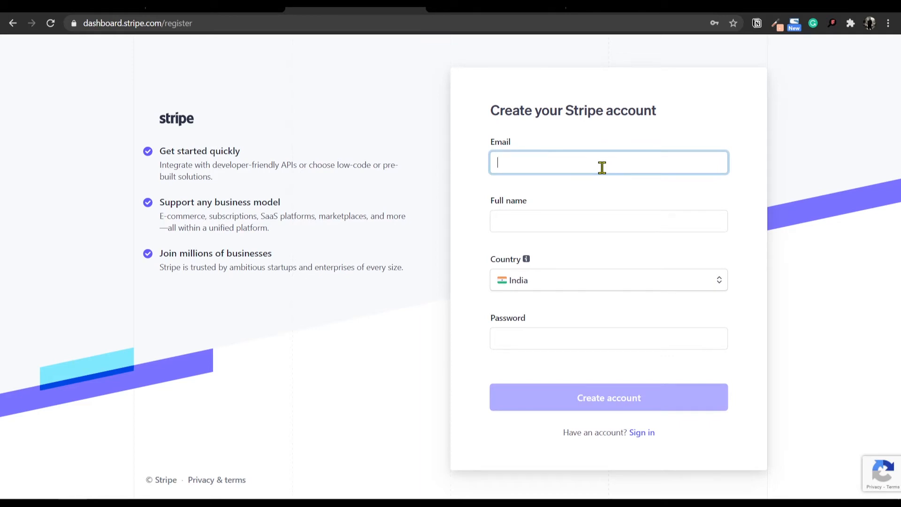
pyautogui.hotkey('ctrl', 'v')
pyautogui.press('Tab')
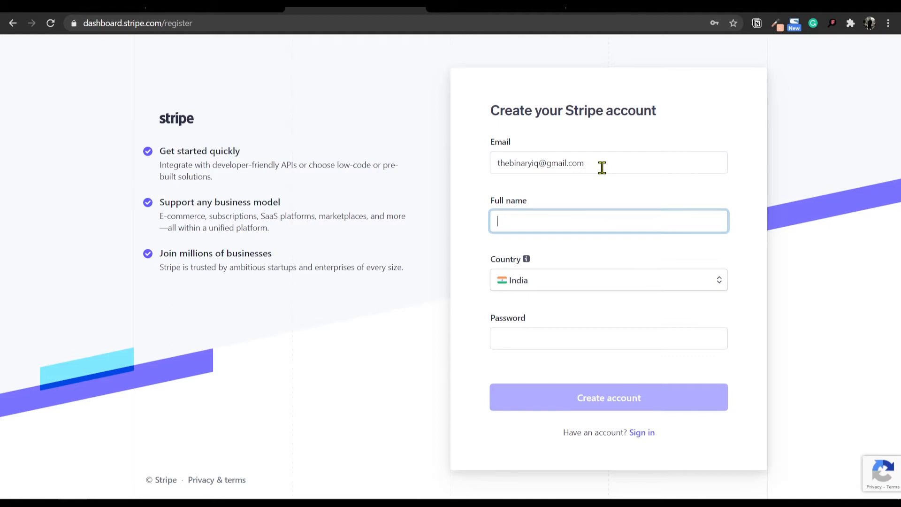
pyautogui.write('Jack Bauer')
pyautogui.press('Tab')
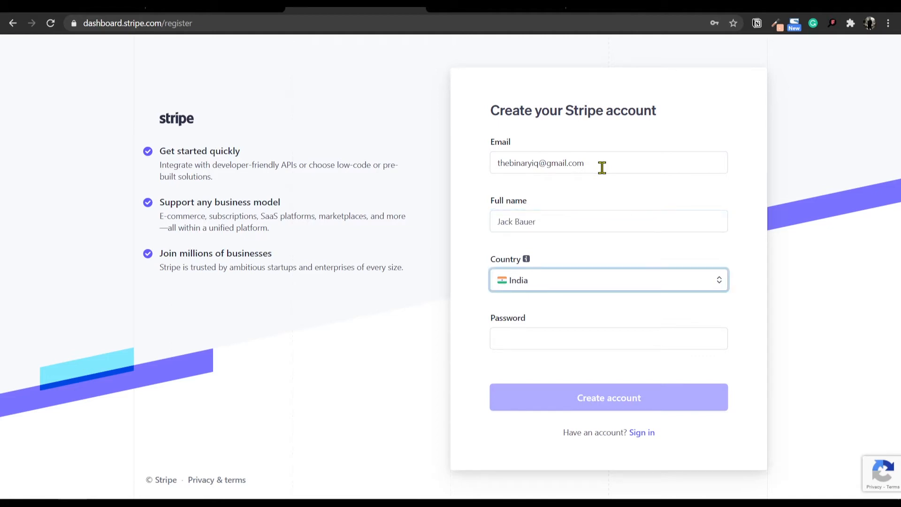
pyautogui.press('Tab')
pyautogui.click(681, 343)
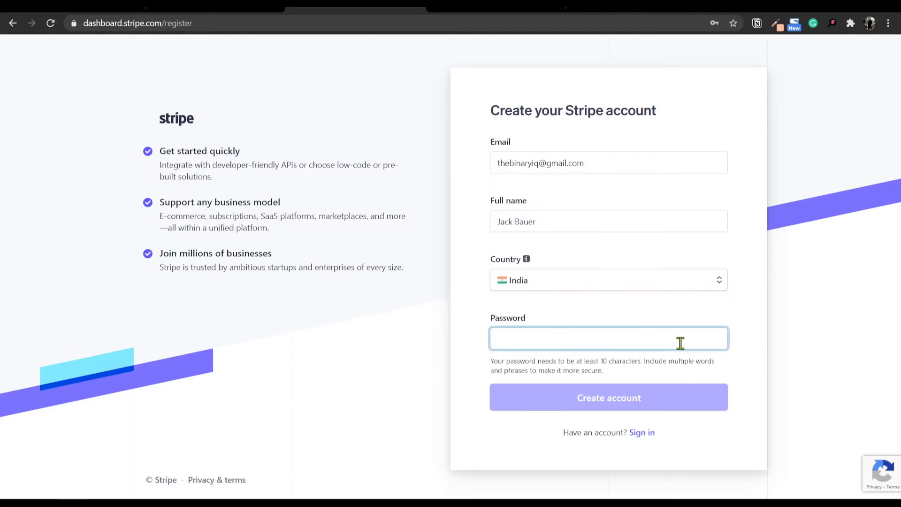
pyautogui.hotkey('ctrl', 'v')
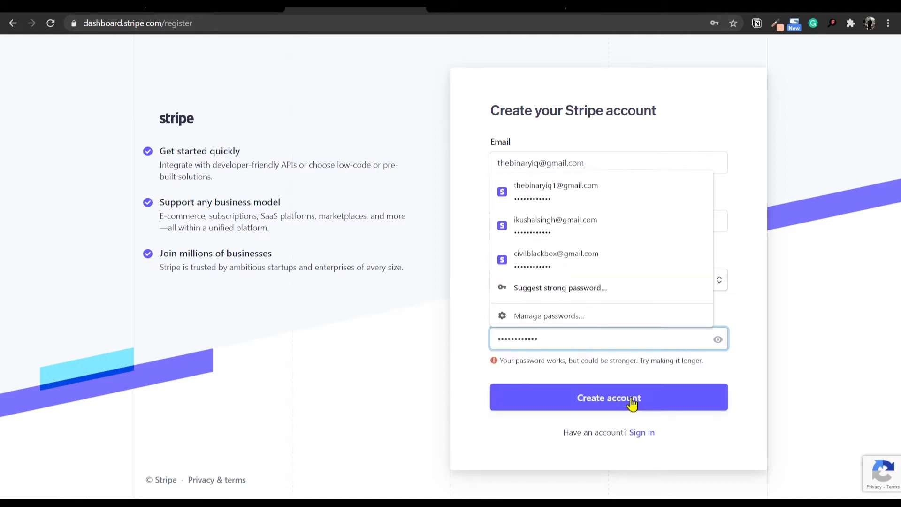
pyautogui.click(632, 401)
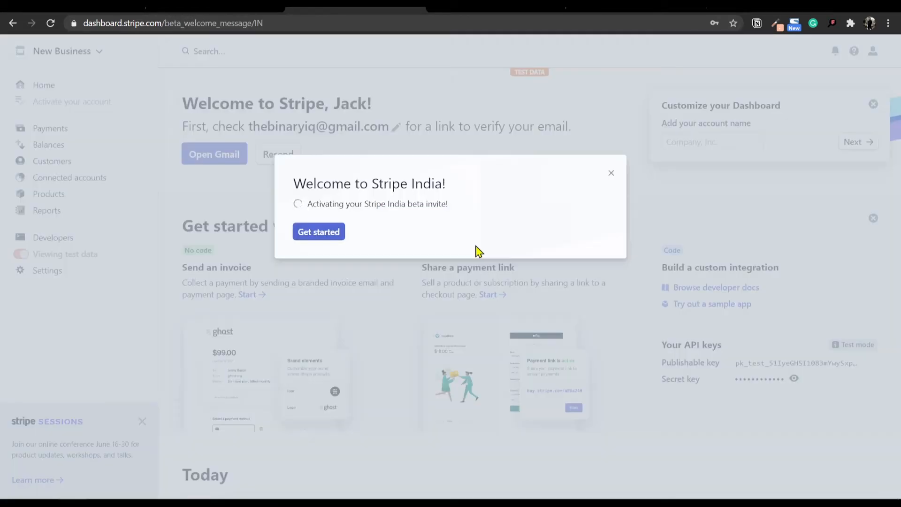
# Dismiss the welcome dialog to reach the test-mode dashboard asking for e-mail verification
pyautogui.click(319, 240)
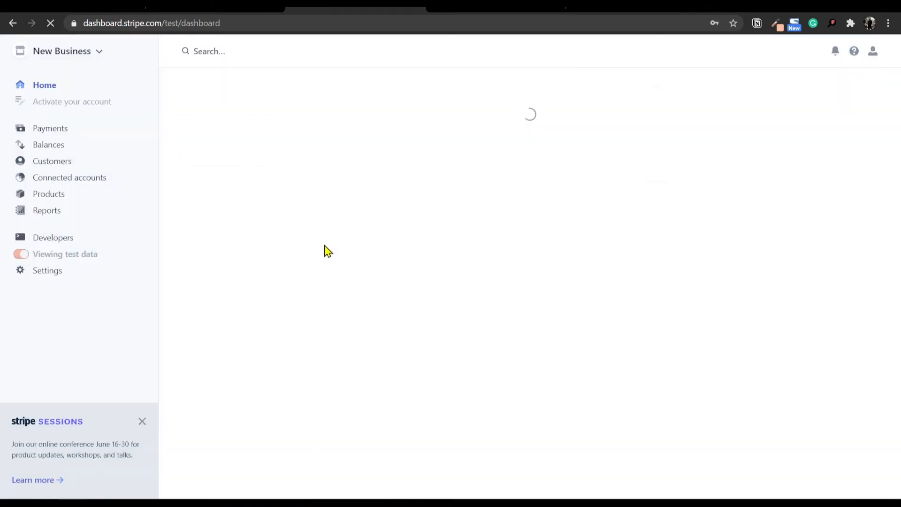
pyautogui.moveTo(184, 104); pyautogui.dragTo(388, 114)
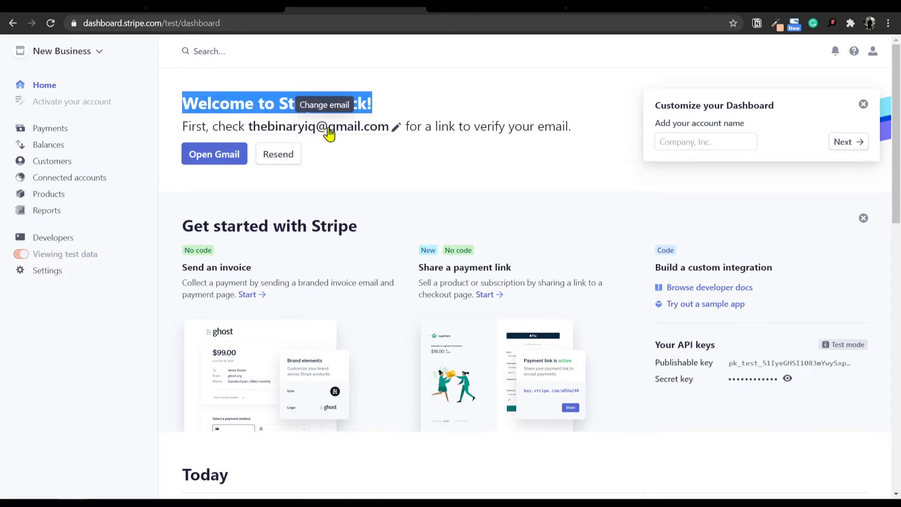
pyautogui.click(525, 140)
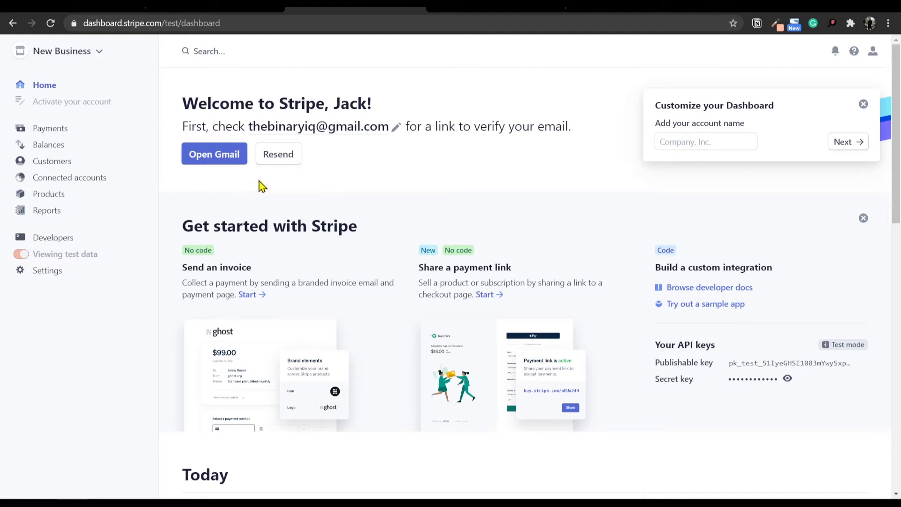
# Verify the Stripe account e-mail address from Stripe's message in Gmail
pyautogui.click(632, 6)
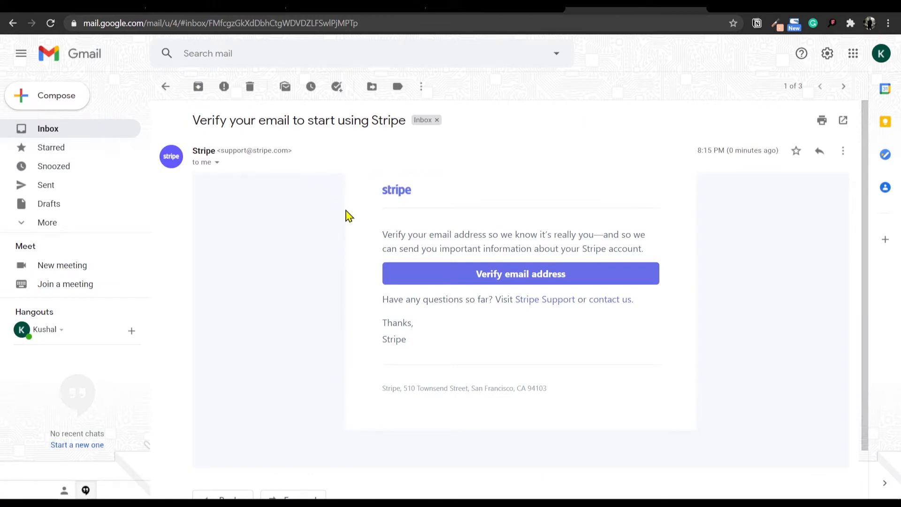
pyautogui.click(532, 281)
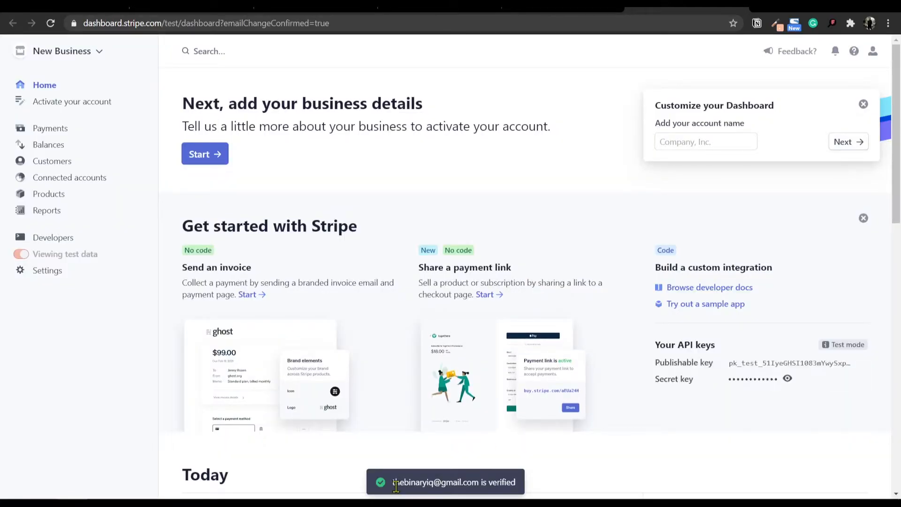
# Name the Stripe account 'The Binary IQ'
pyautogui.moveTo(395, 482); pyautogui.dragTo(525, 481)
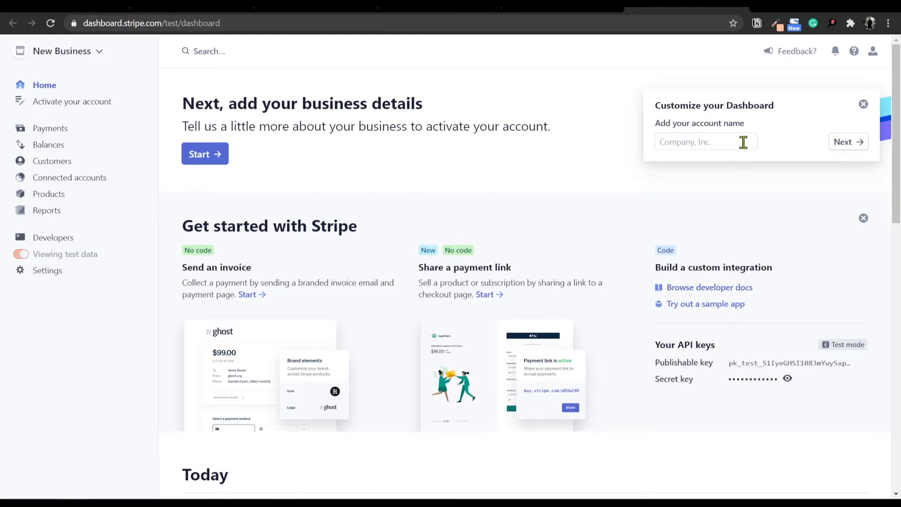
pyautogui.click(716, 146)
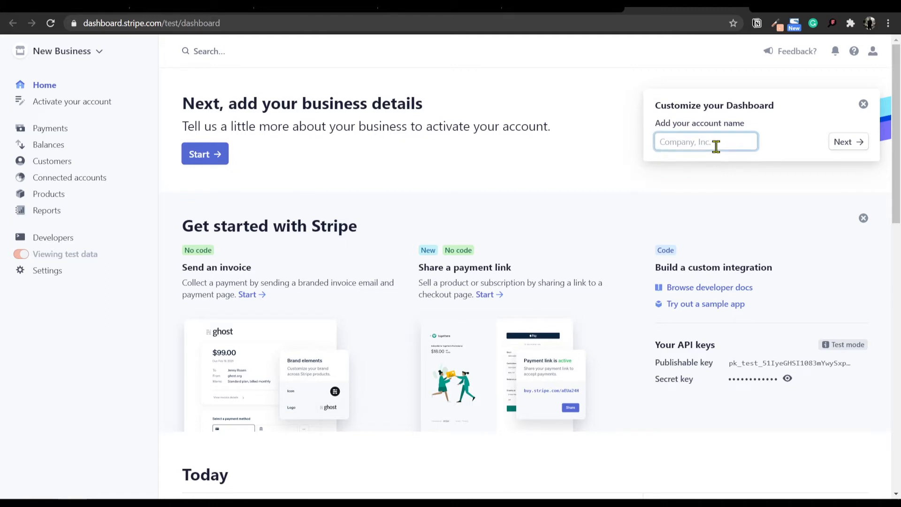
pyautogui.write('The Binary IQ')
pyautogui.click(851, 148)
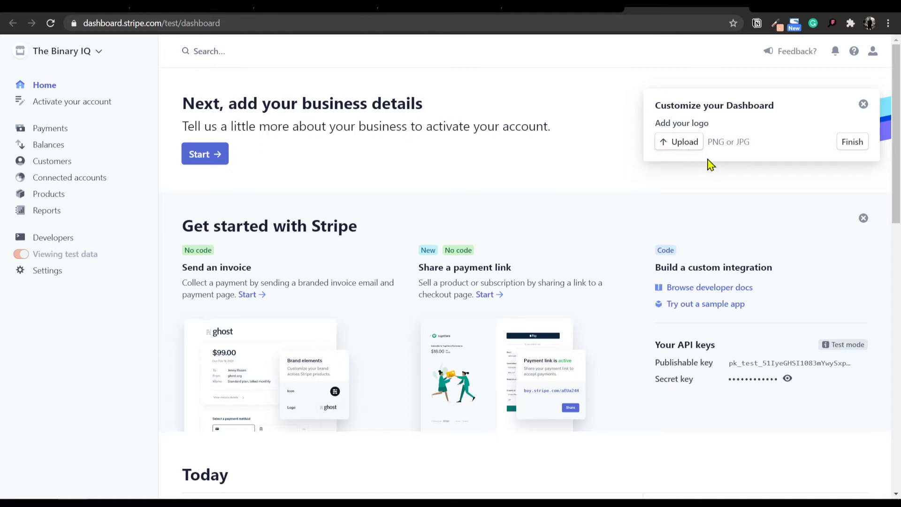
# Finish dashboard customization without a logo and dismiss the 'You're all set' card
pyautogui.click(849, 146)
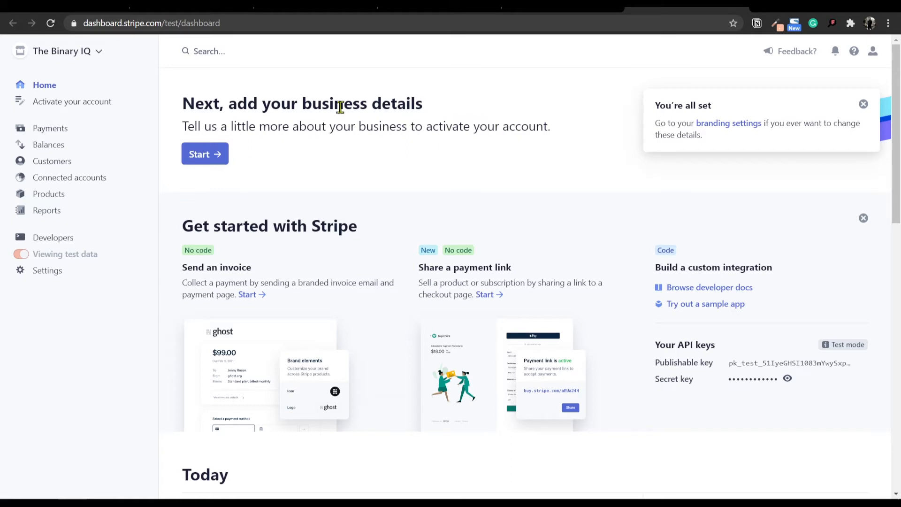
pyautogui.click(863, 104)
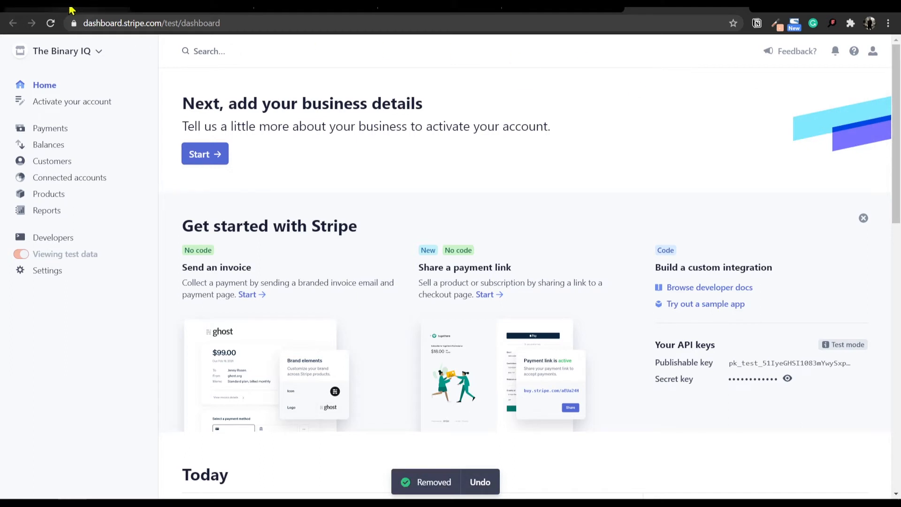
pyautogui.click(71, 9)
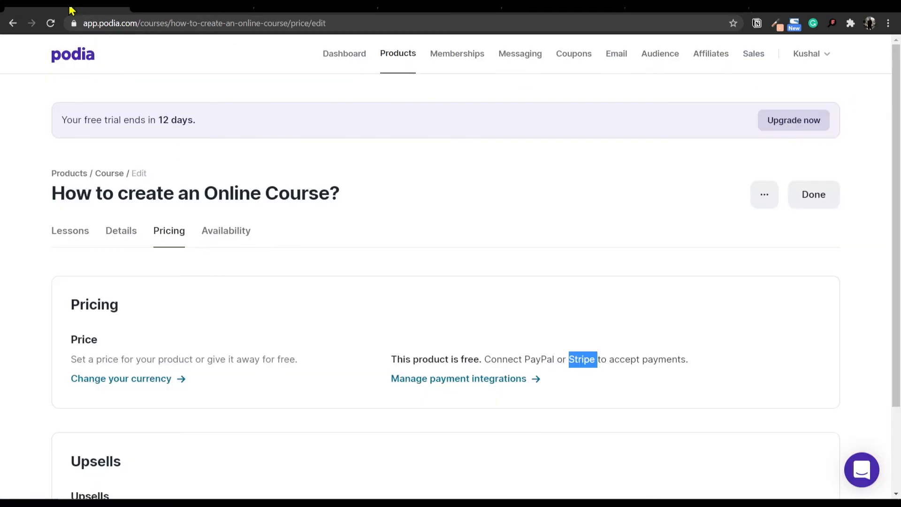
# Set the Podia site's payment currency to Indian Rupee under Settings > Payments
pyautogui.click(447, 301)
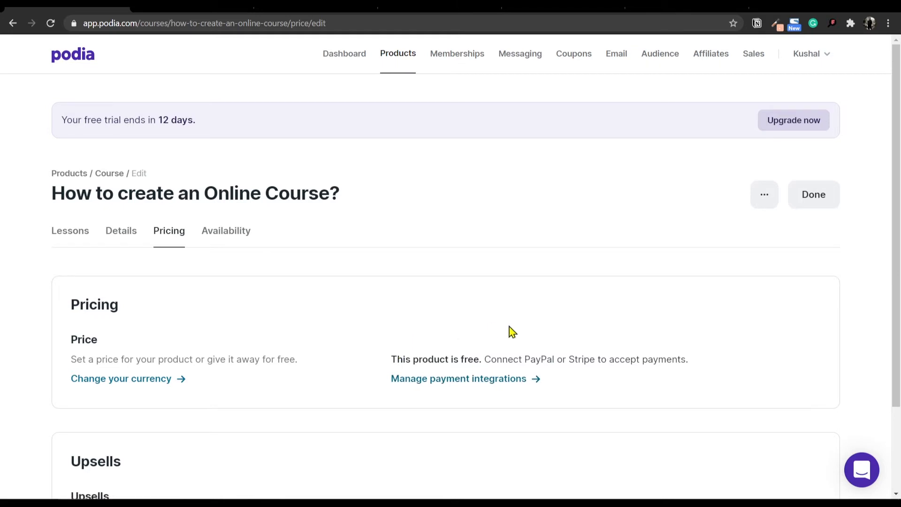
pyautogui.click(837, 59)
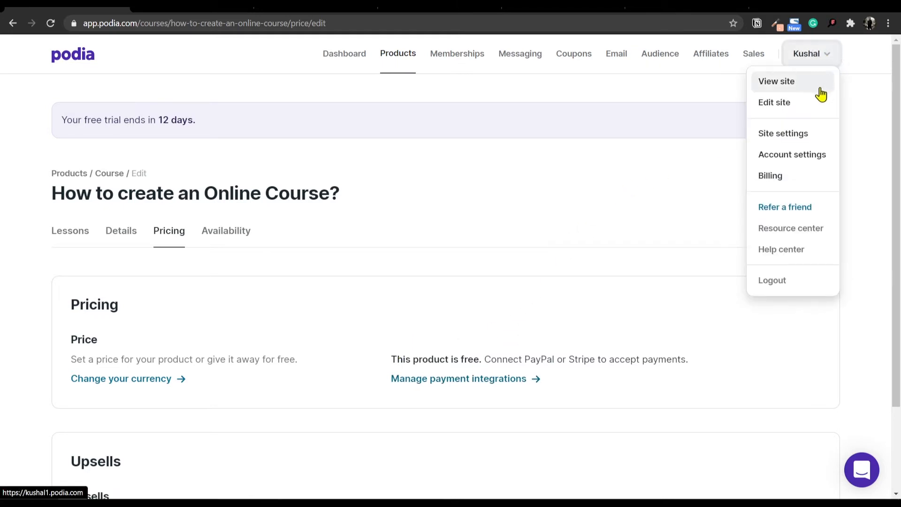
pyautogui.click(799, 138)
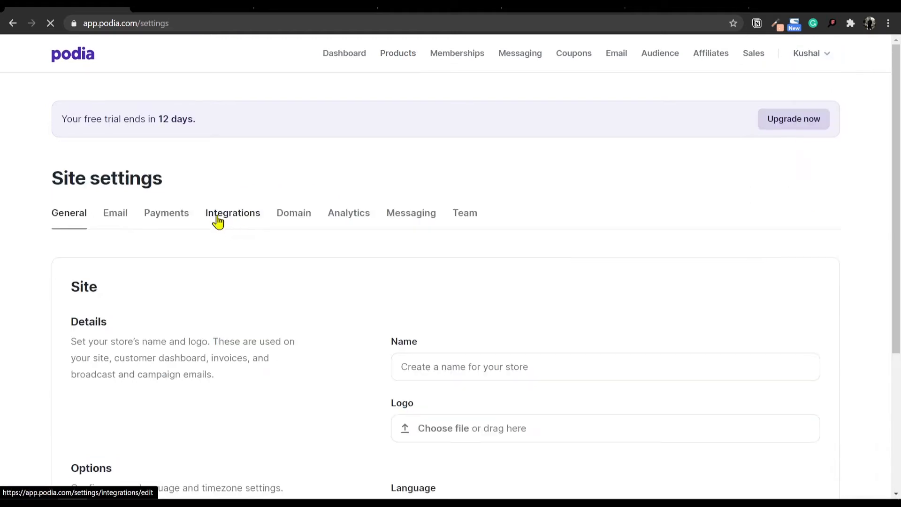
pyautogui.click(166, 220)
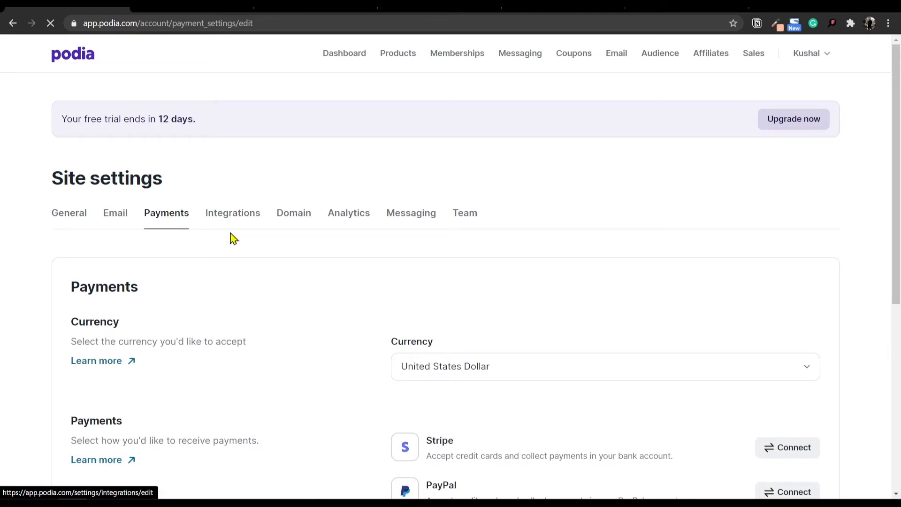
pyautogui.scroll(-2, 584, 280)
pyautogui.click(612, 258)
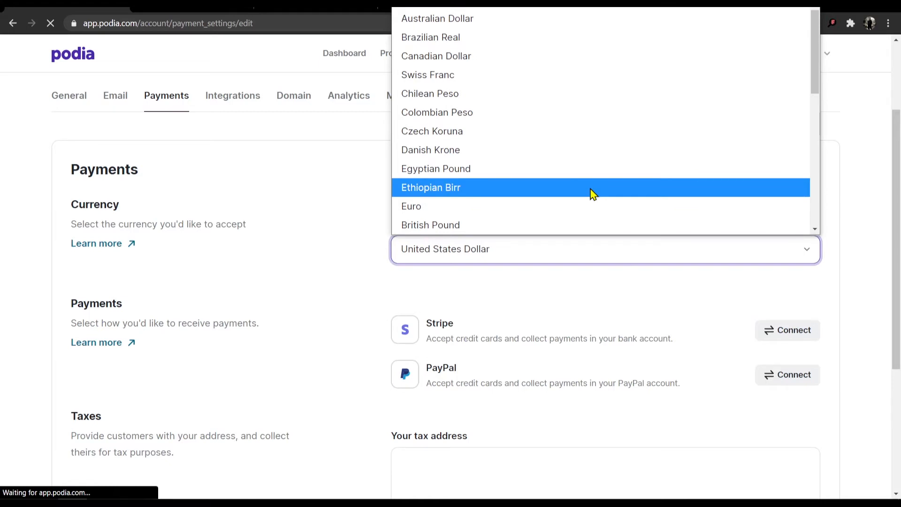
pyautogui.write('indi')
pyautogui.press('Return')
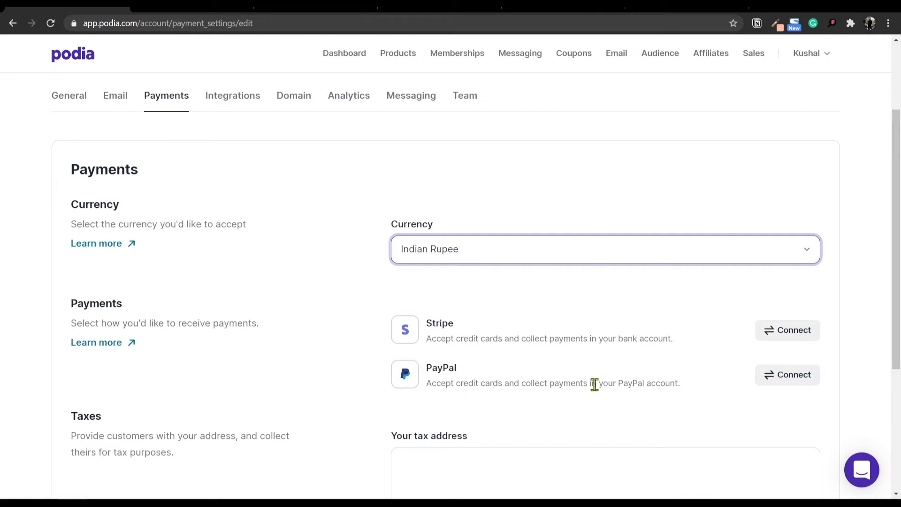
# Start connecting Stripe and verify a mobile number with the texted code
pyautogui.click(793, 335)
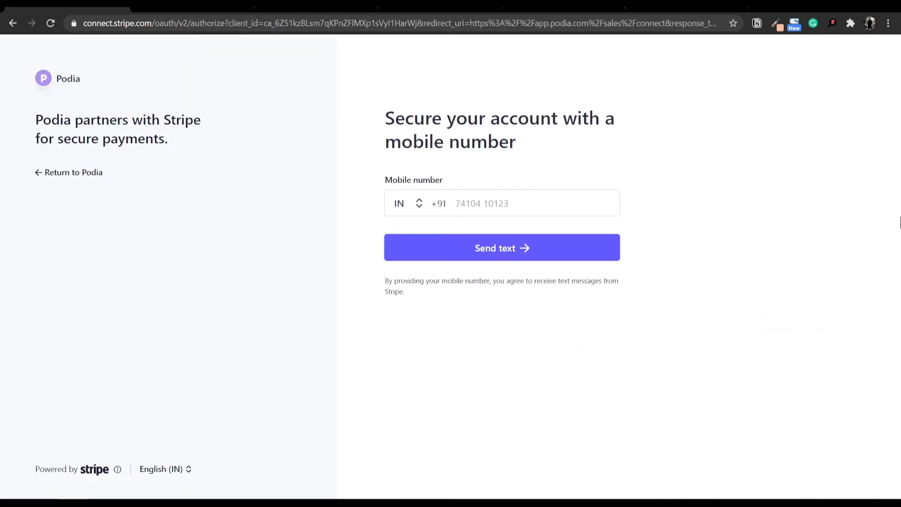
pyautogui.click(474, 204)
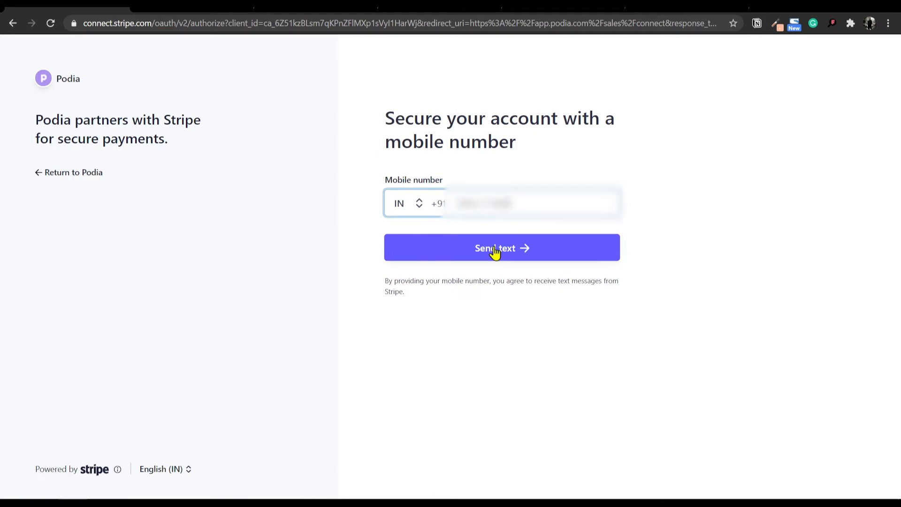
pyautogui.click(495, 253)
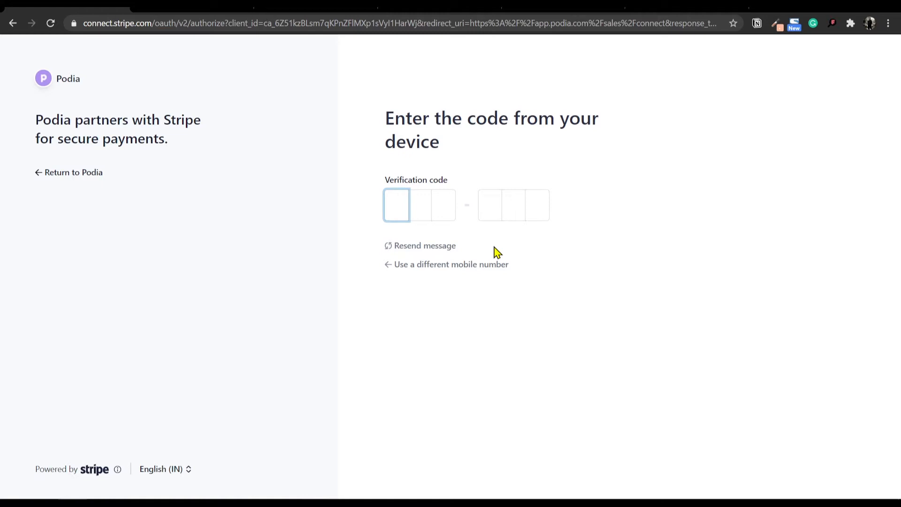
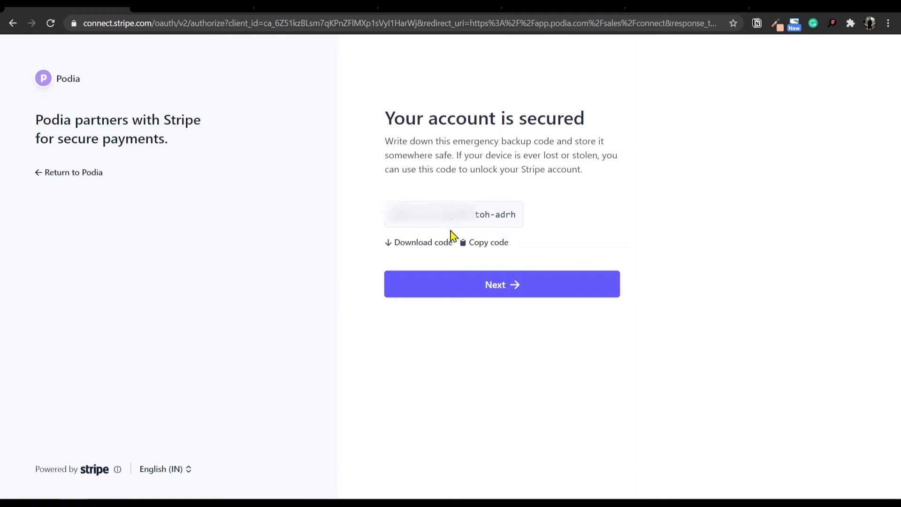
# Copy and download the emergency backup code and continue to the account choice
pyautogui.click(493, 252)
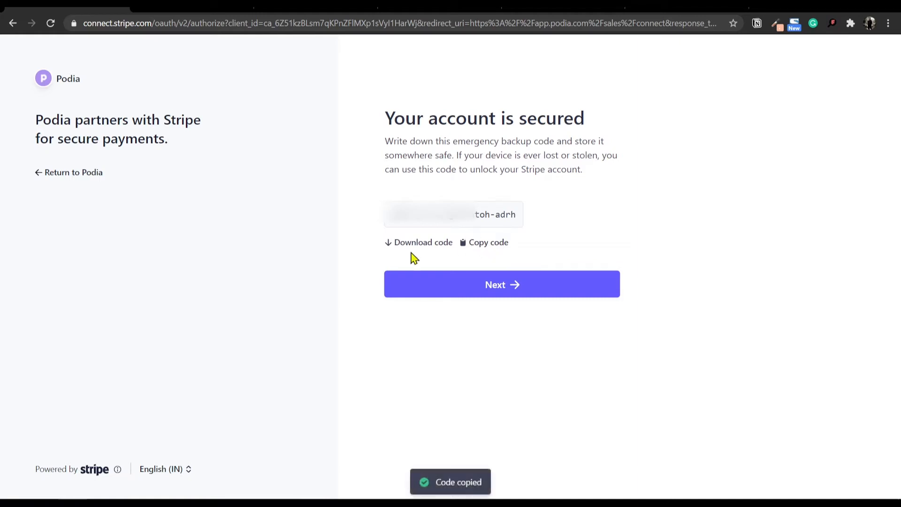
pyautogui.click(427, 249)
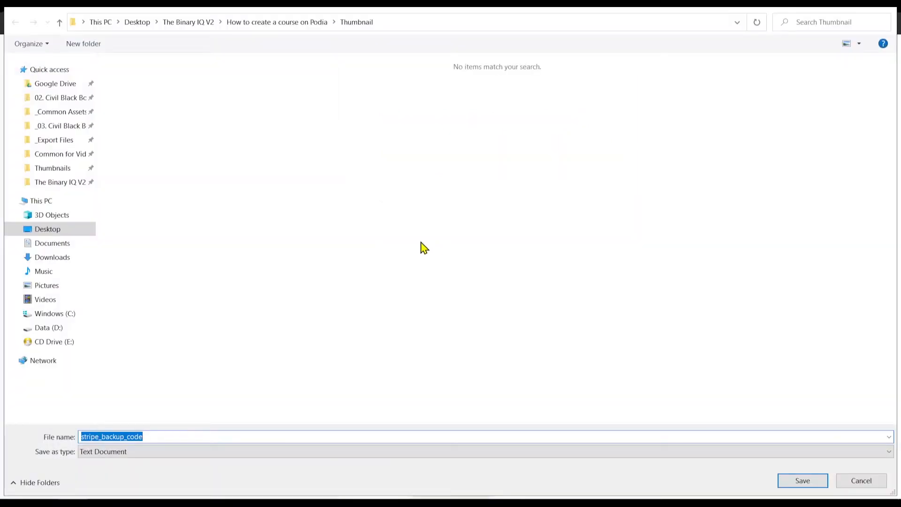
pyautogui.click(882, 12)
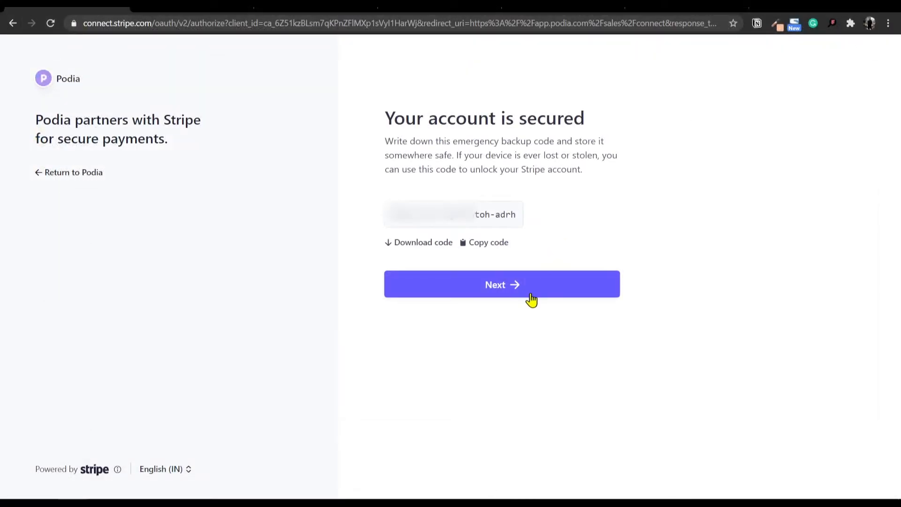
pyautogui.click(494, 295)
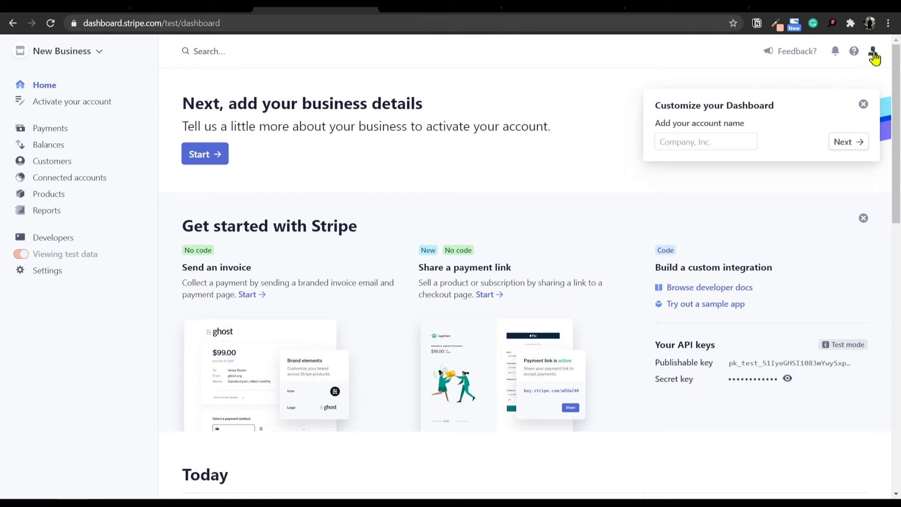
pyautogui.click(874, 52)
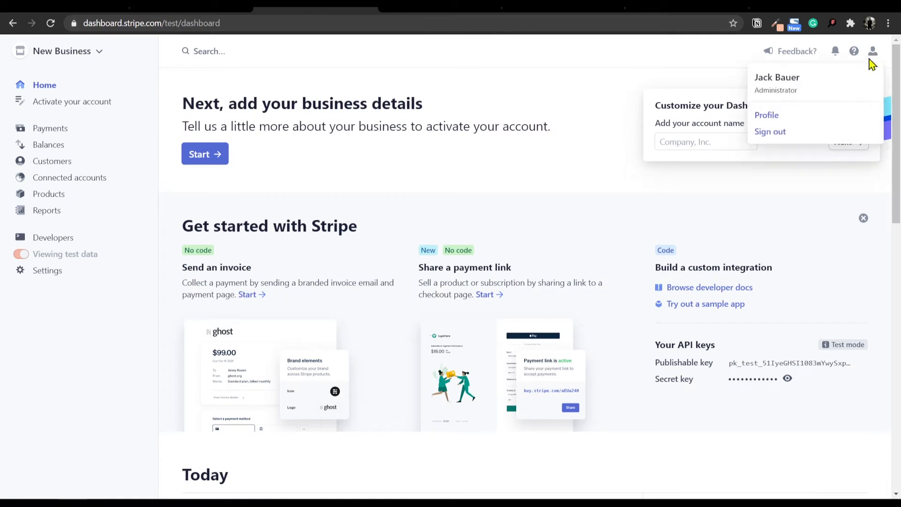
pyautogui.click(768, 115)
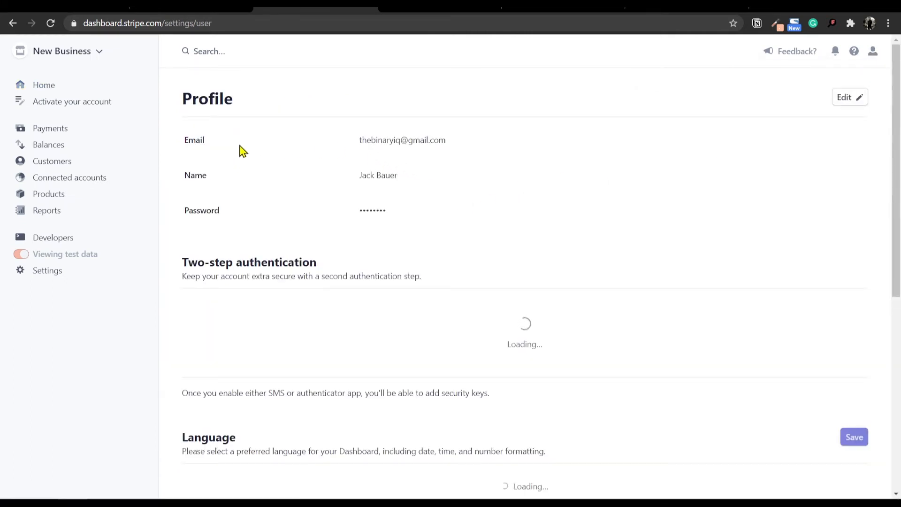
pyautogui.moveTo(361, 140); pyautogui.dragTo(460, 145)
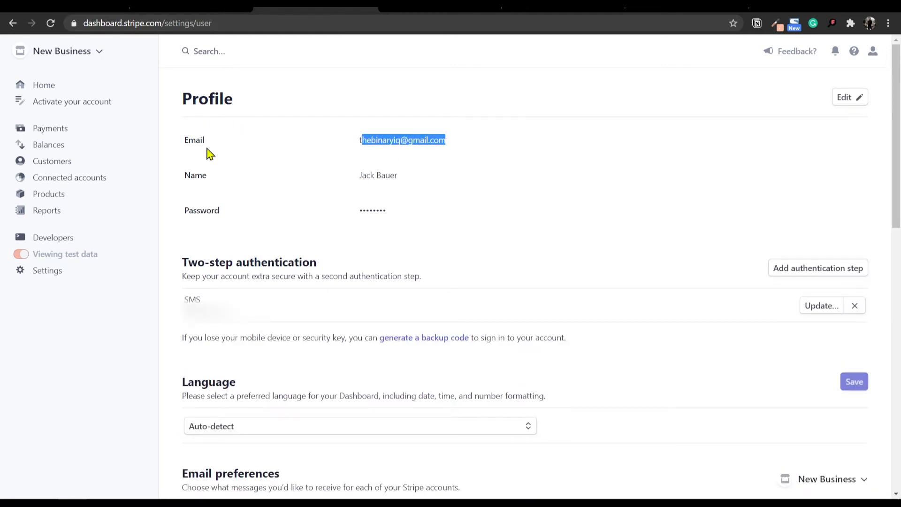
pyautogui.click(624, 141)
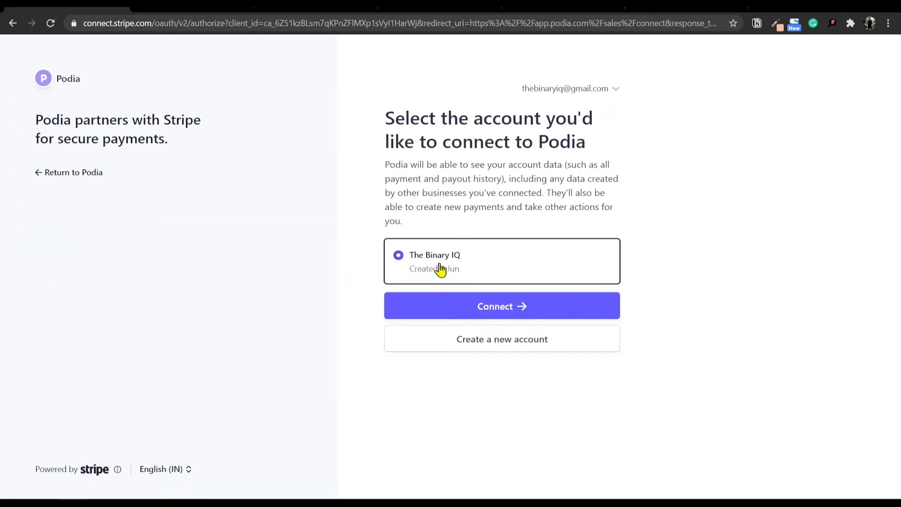
# Connect The Binary IQ to Podia and enter the business address lines, city Delhi and postal code
pyautogui.click(494, 309)
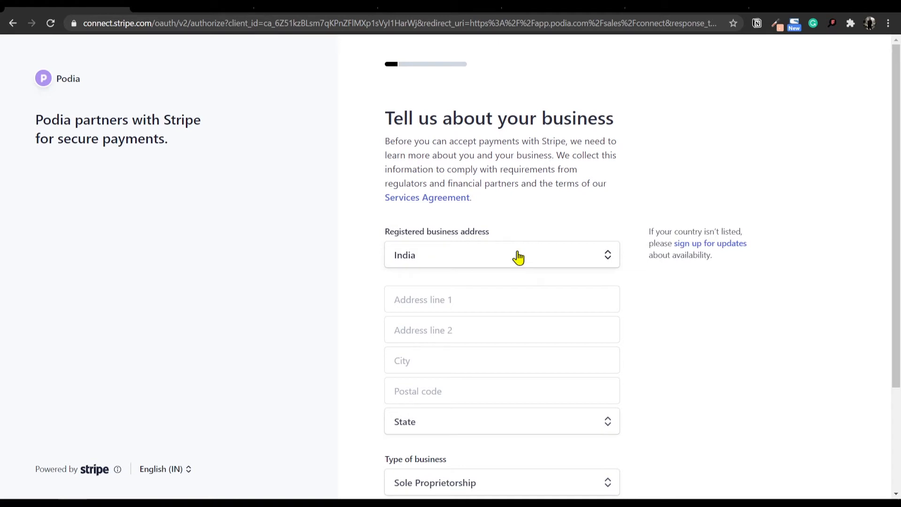
pyautogui.click(483, 304)
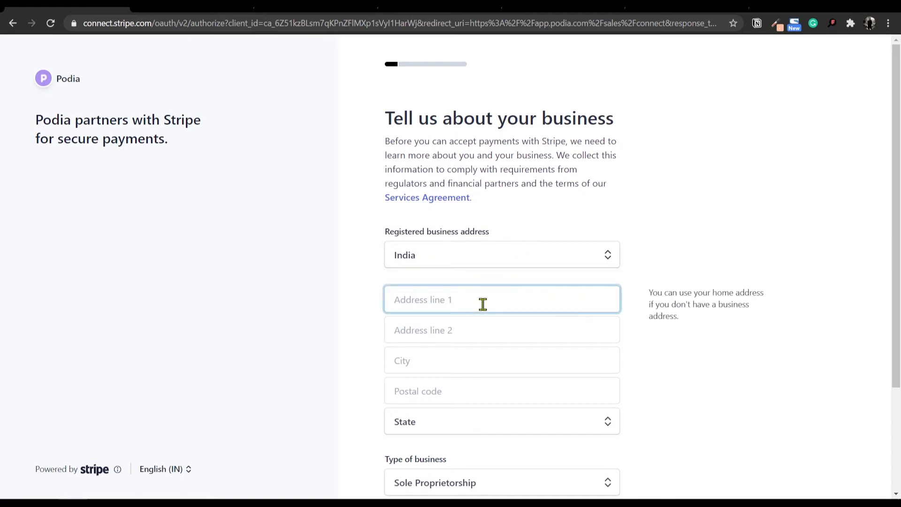
pyautogui.write('Room No 999')
pyautogui.press('Tab')
pyautogui.write('Somewhere Secret')
pyautogui.press('Tab')
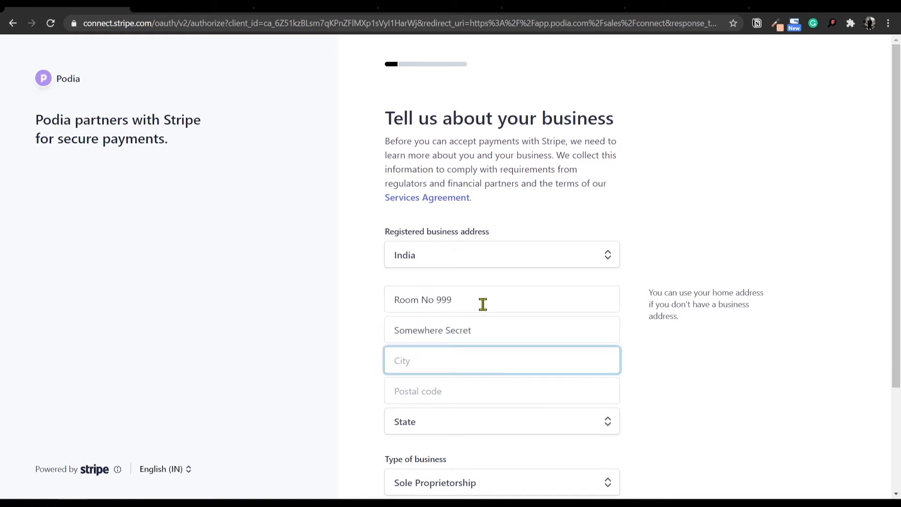
pyautogui.write('Delhi')
pyautogui.press('Tab')
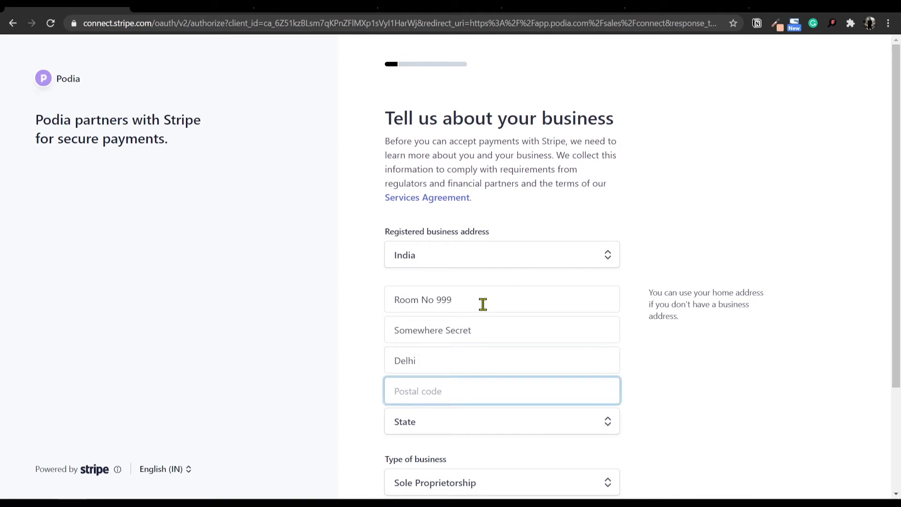
pyautogui.write('110011')
pyautogui.press('Tab')
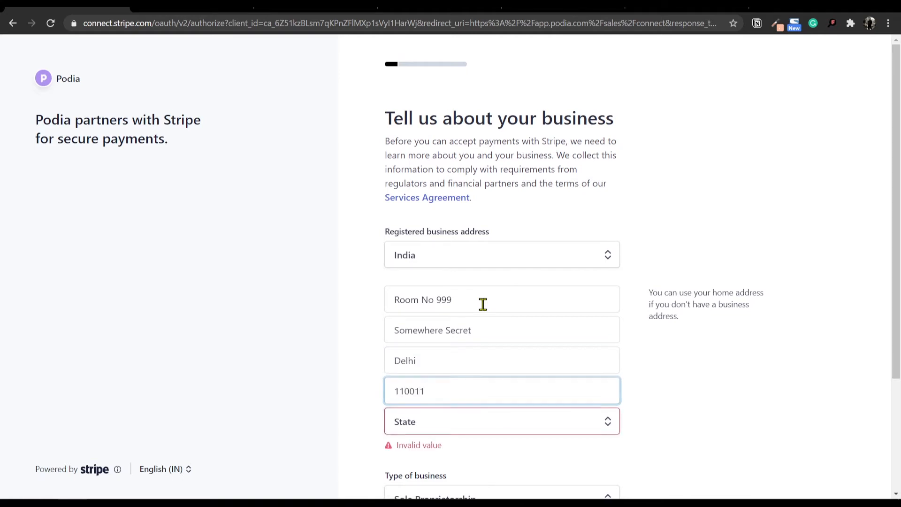
# Pick Delhi as the state and Individual as the business type, and submit
pyautogui.click(553, 429)
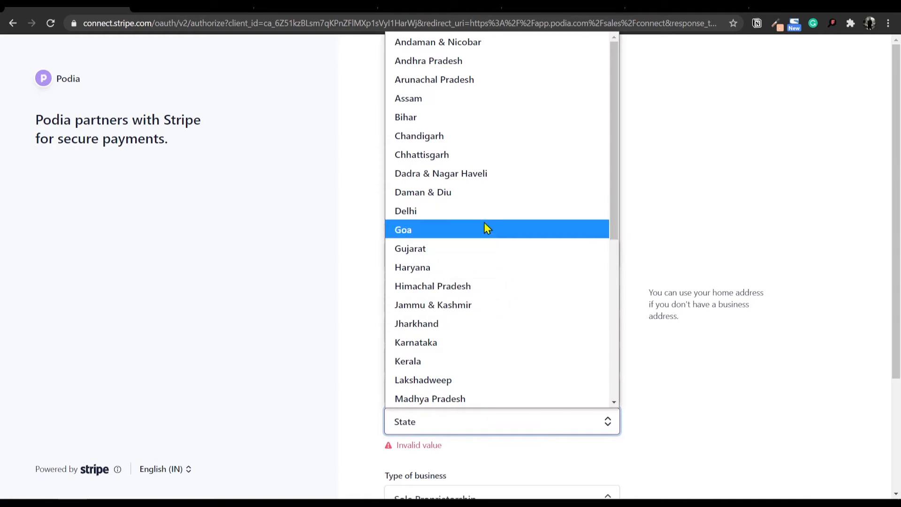
pyautogui.click(483, 212)
pyautogui.scroll(-3, 694, 403)
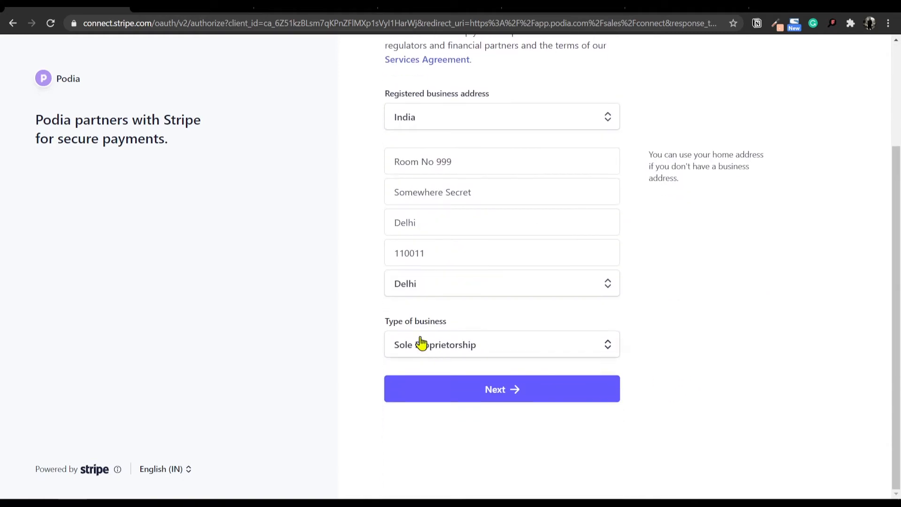
pyautogui.click(448, 353)
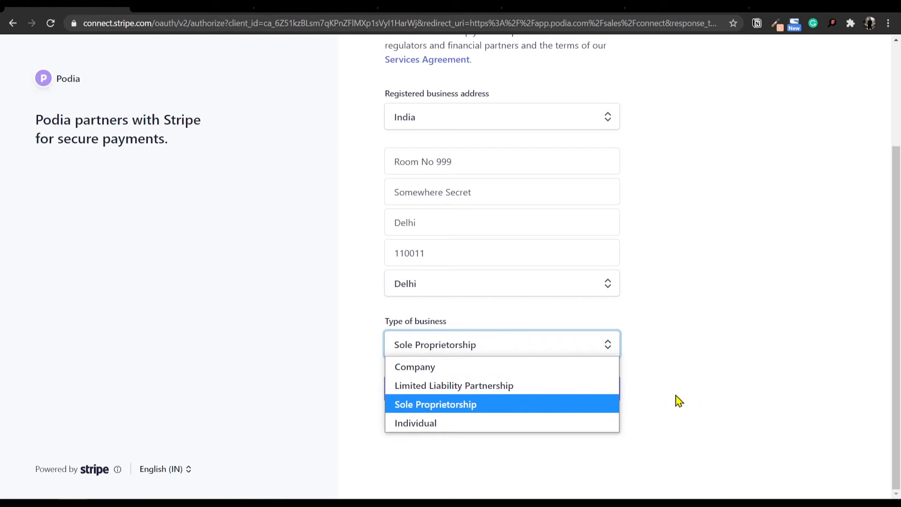
pyautogui.click(554, 427)
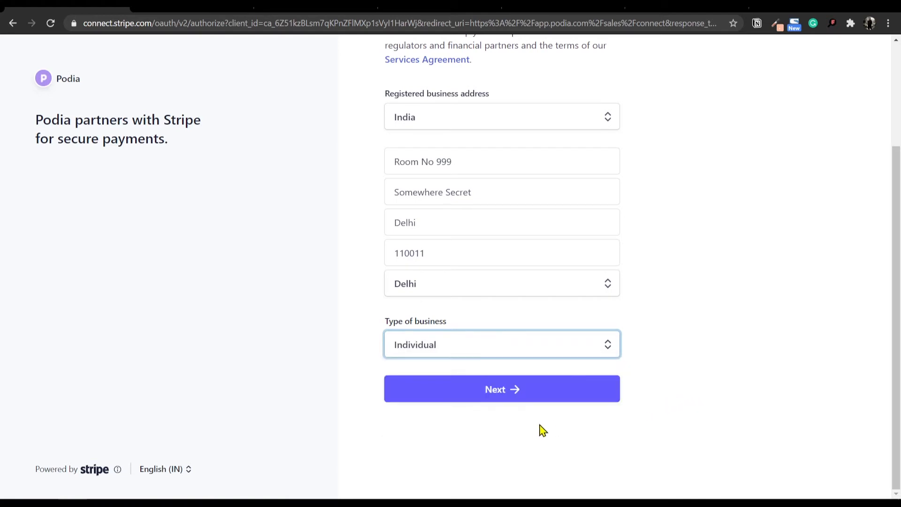
pyautogui.click(522, 402)
# Enter the person's legal first and last name, date of birth and PAN number, and submit
pyautogui.click(470, 177)
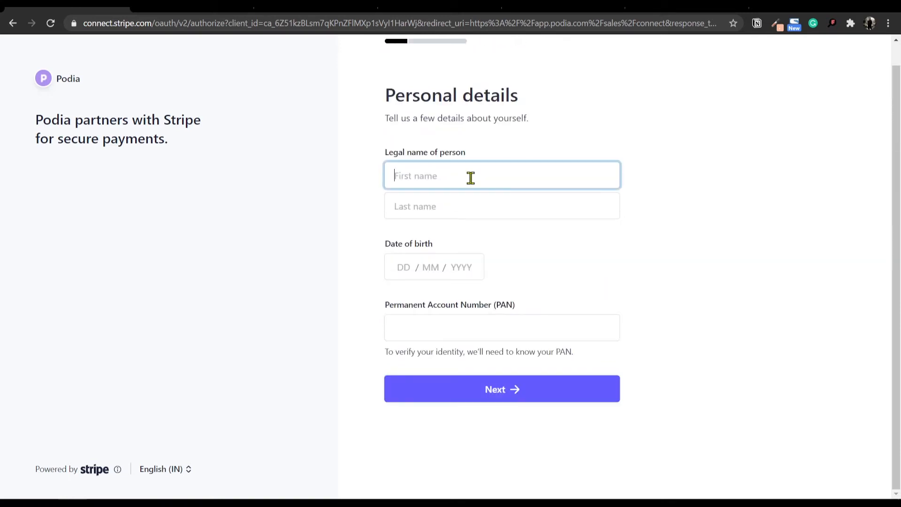
pyautogui.write('JAC')
pyautogui.press('BackSpace')
pyautogui.press('BackSpace')
pyautogui.press('Tab')
pyautogui.write('Bauer')
pyautogui.press('Tab')
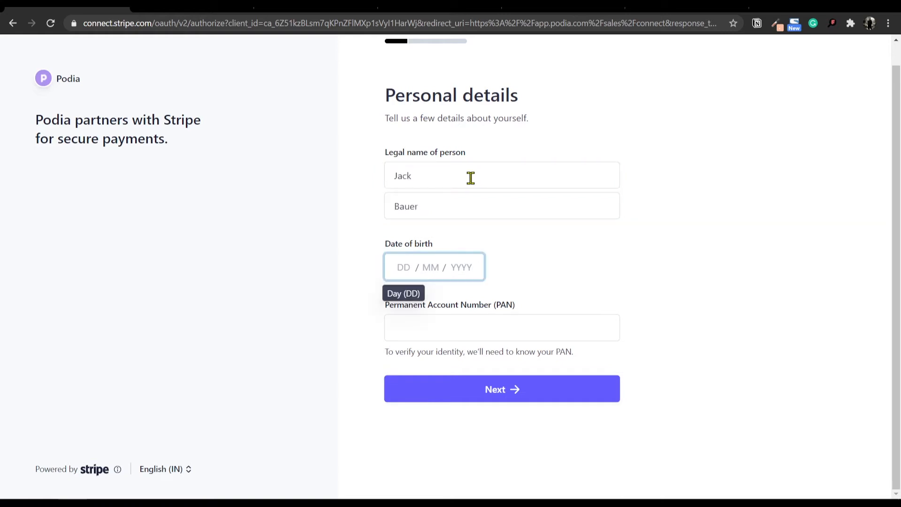
pyautogui.write('01')
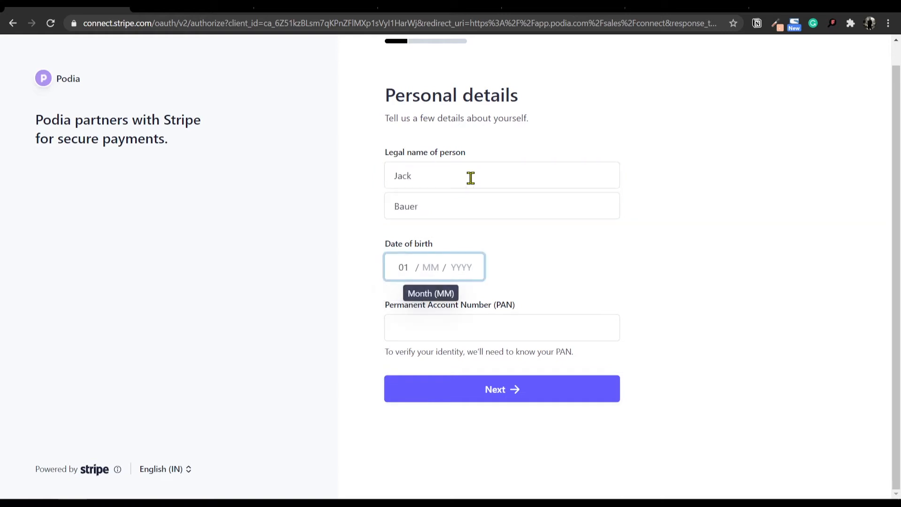
pyautogui.write(' / 01 / 1988')
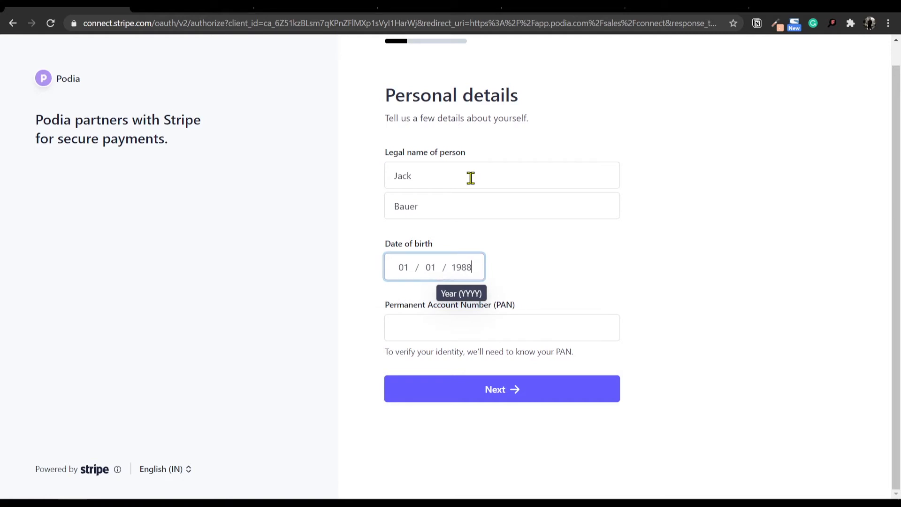
pyautogui.press('Tab')
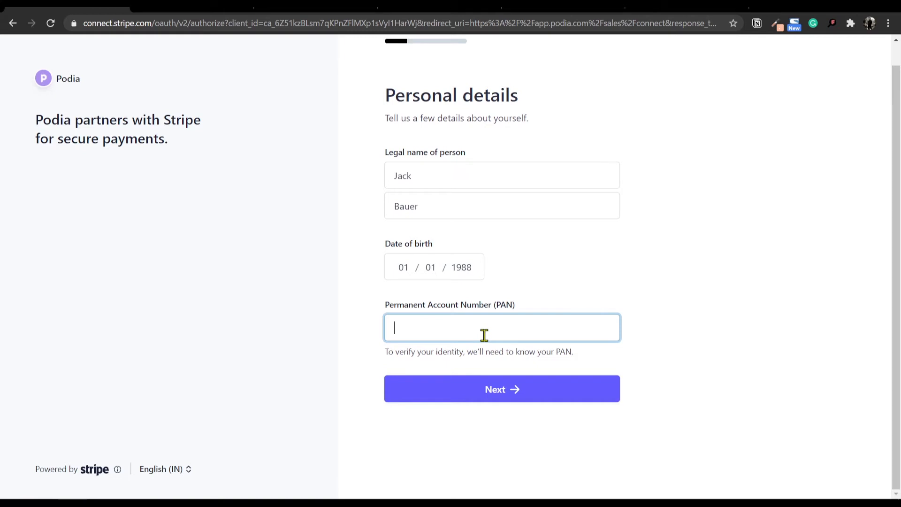
pyautogui.scroll(1, 484, 334)
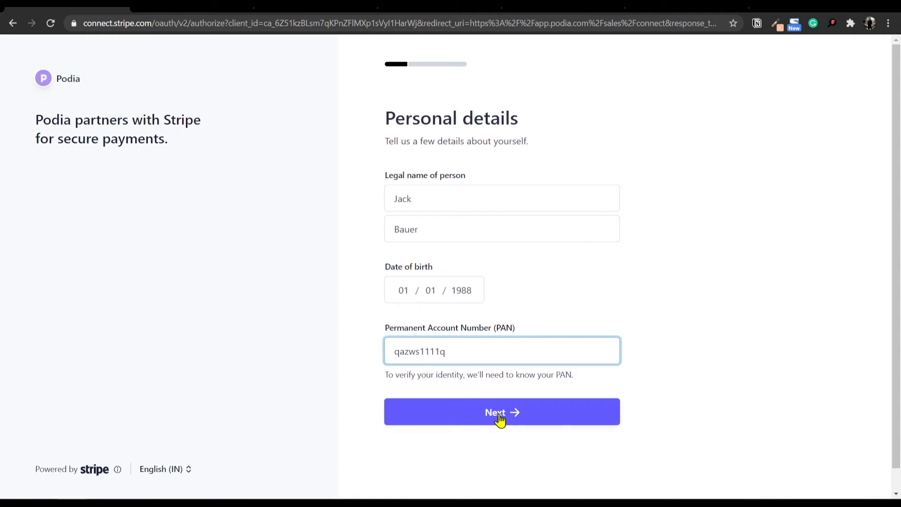
pyautogui.moveTo(582, 380); pyautogui.dragTo(382, 378)
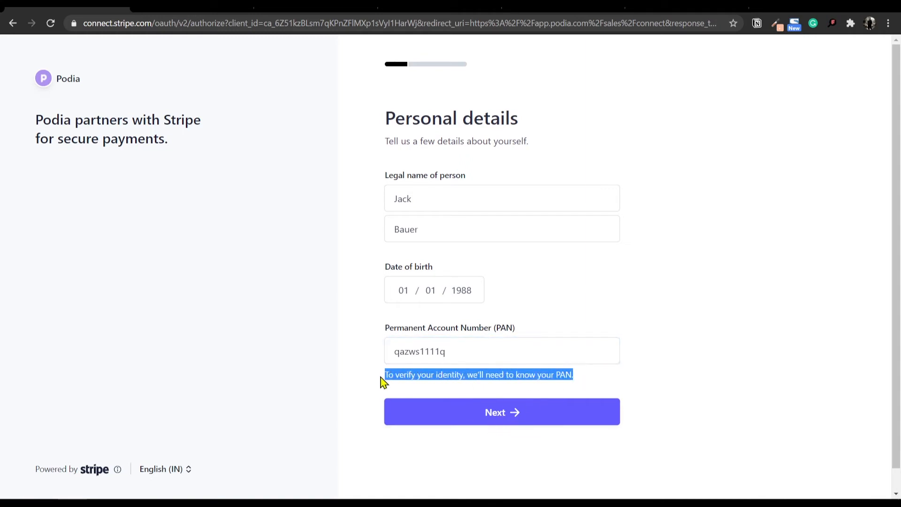
pyautogui.click(512, 426)
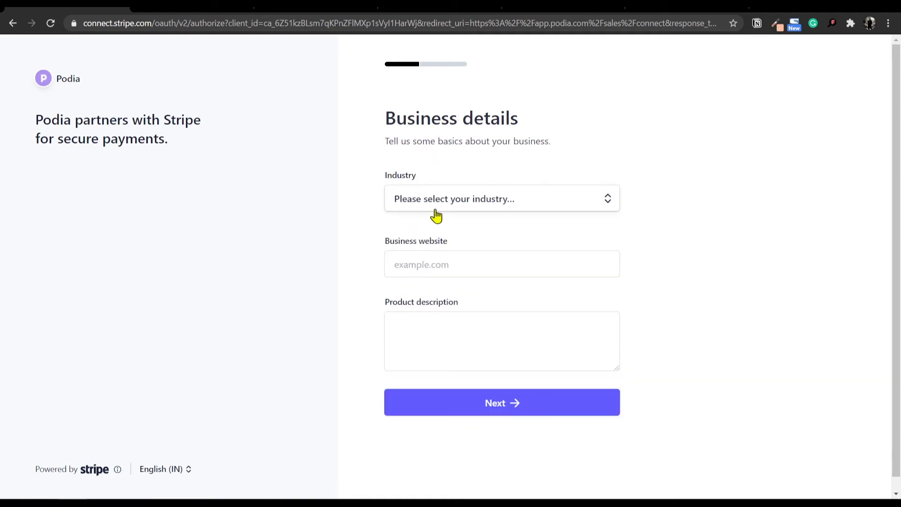
# Give industry Software, website thebinaryiq.com and description 'Online Course', and submit
pyautogui.click(490, 205)
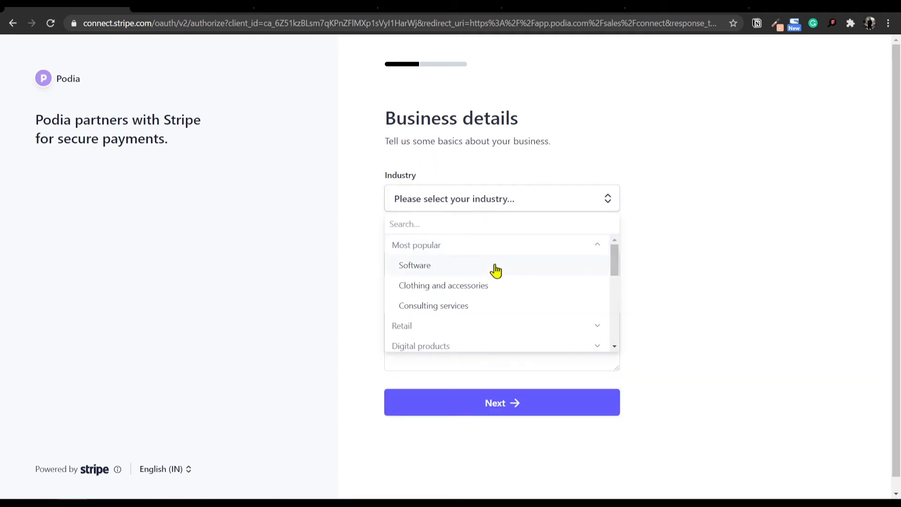
pyautogui.click(499, 266)
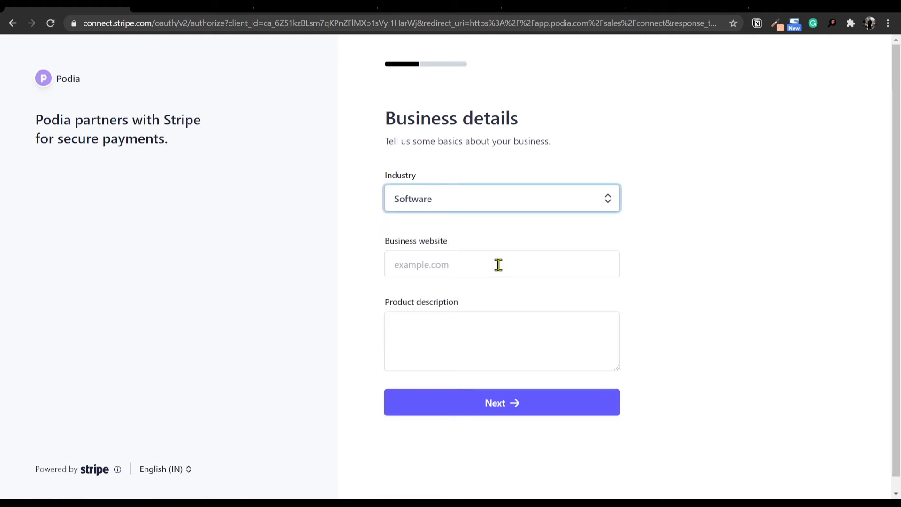
pyautogui.click(499, 265)
pyautogui.write('the')
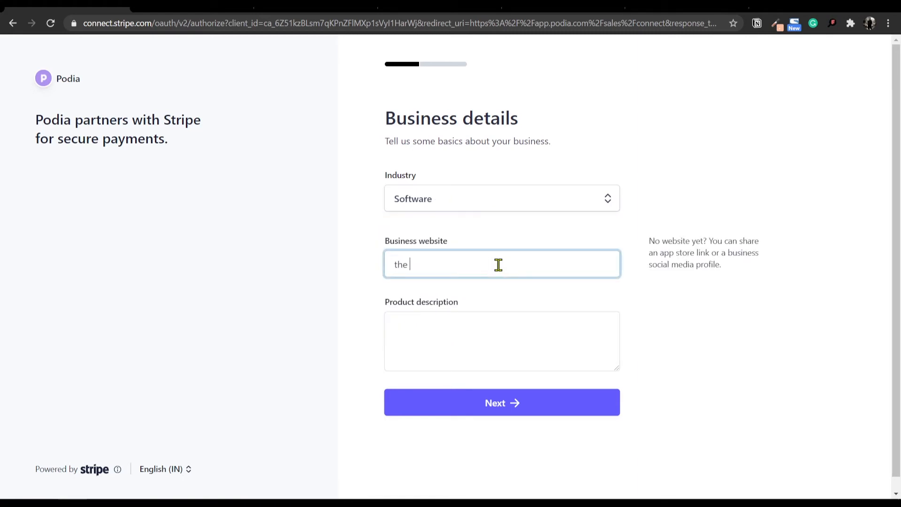
pyautogui.write('binaryiq.com')
pyautogui.press('Tab')
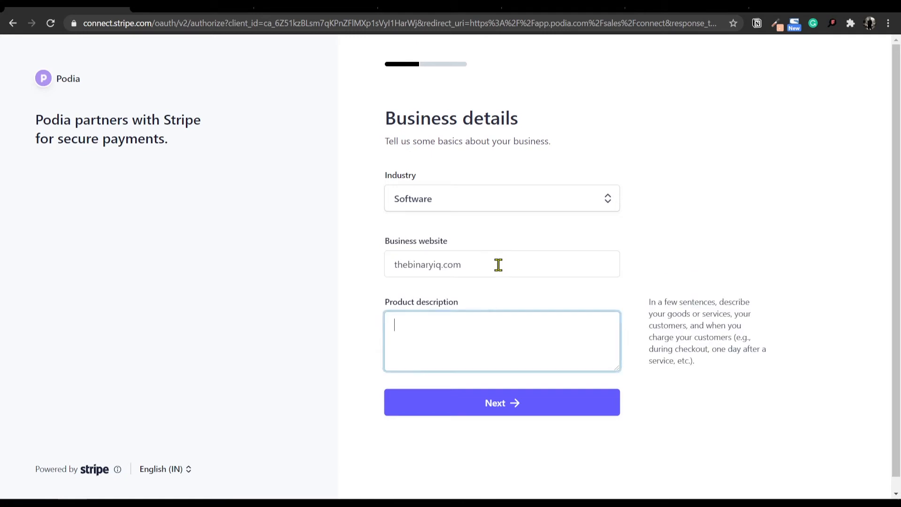
pyautogui.write('Online Course')
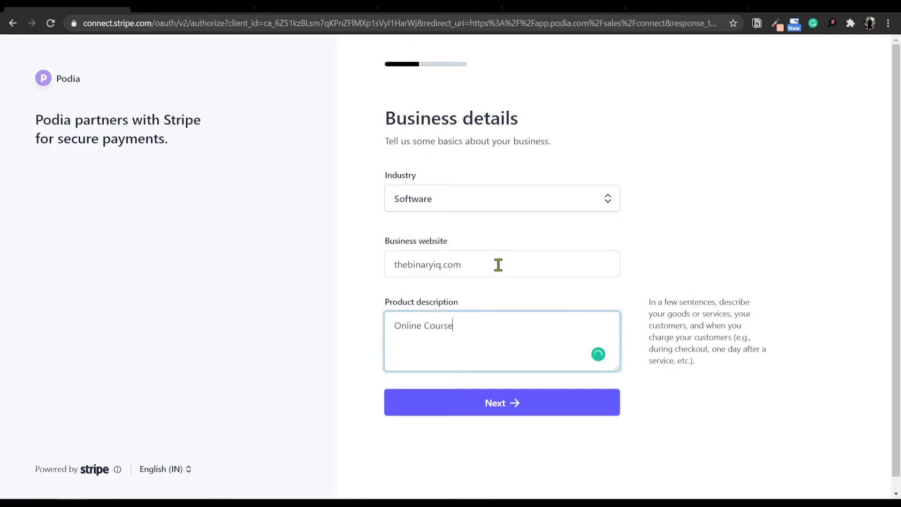
pyautogui.click(522, 405)
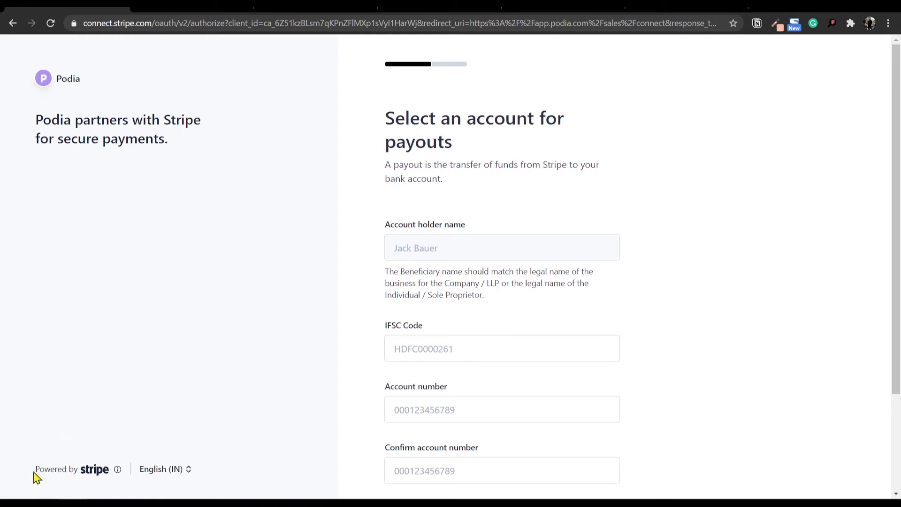
# Enter the bank's IFSC code and account number, remove an extra zero, confirm the number, and submit
pyautogui.moveTo(80, 469)
pyautogui.mouseDown()
pyautogui.moveTo(54, 469)
pyautogui.moveTo(74, 469)
pyautogui.mouseUp()
pyautogui.click(421, 351)
pyautogui.write('HDF')
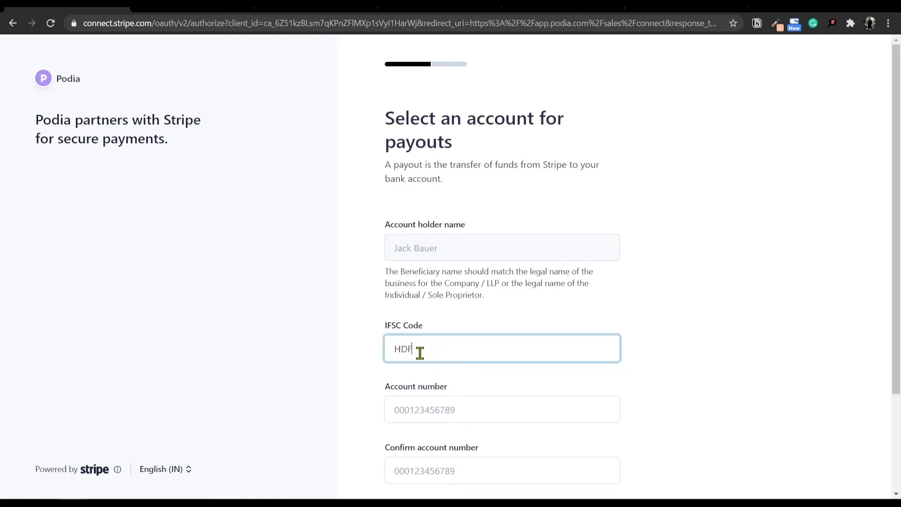
pyautogui.write('C0000261')
pyautogui.click(479, 411)
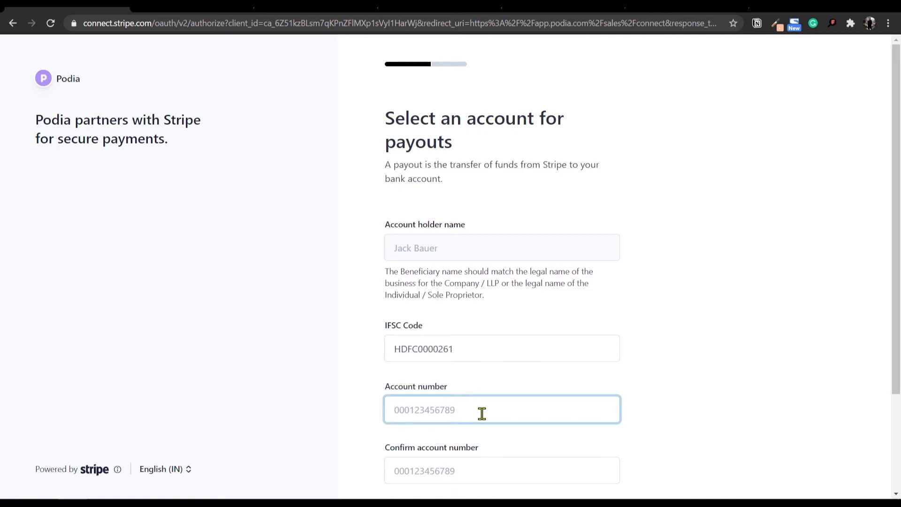
pyautogui.write('0000123456789')
pyautogui.scroll(-3, 489, 410)
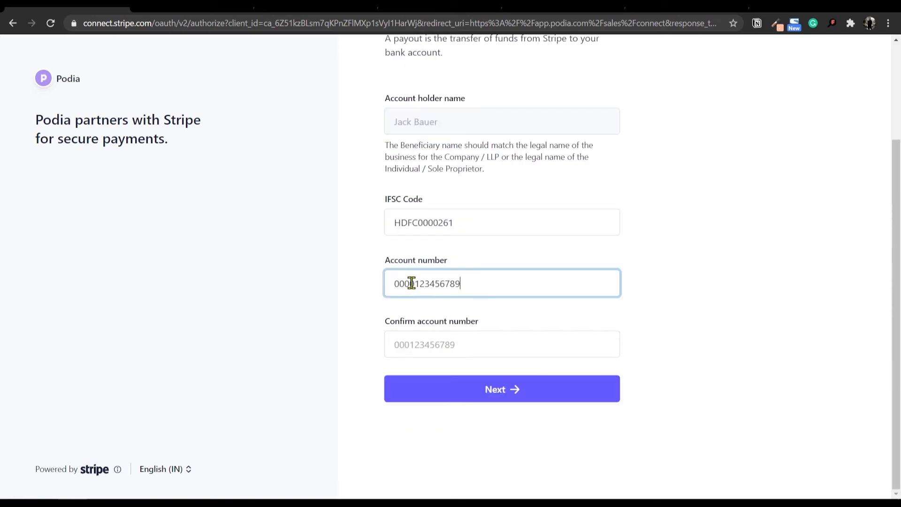
pyautogui.click(419, 283)
pyautogui.press('BackSpace')
pyautogui.click(451, 339)
pyautogui.write('000')
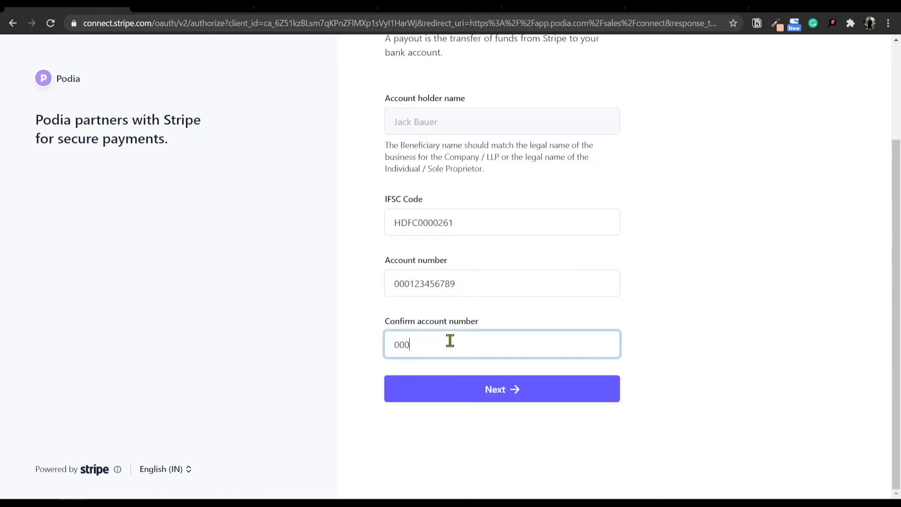
pyautogui.write('123456789')
pyautogui.click(512, 396)
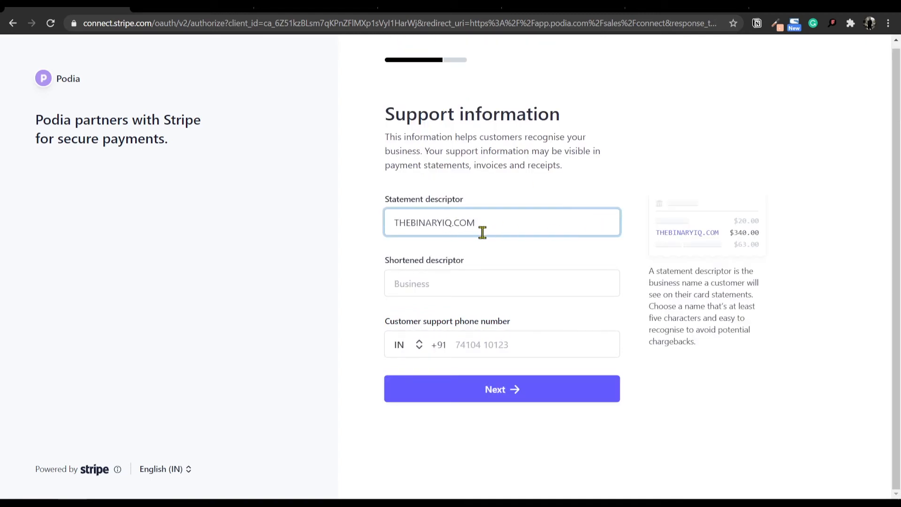
# Replace the Stripe statement descriptor with 'The Binary IQ' and set the shortened descriptor to 'TBI'
pyautogui.moveTo(511, 228); pyautogui.dragTo(342, 224)
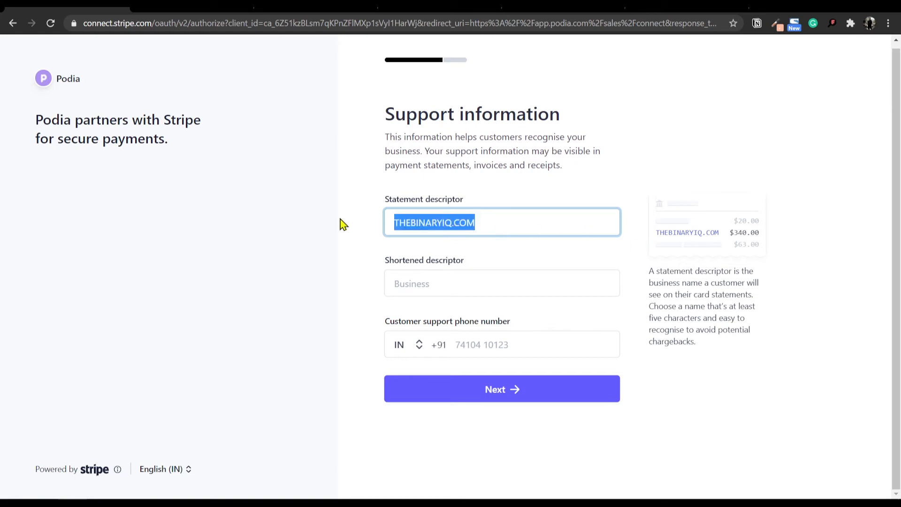
pyautogui.write('The ')
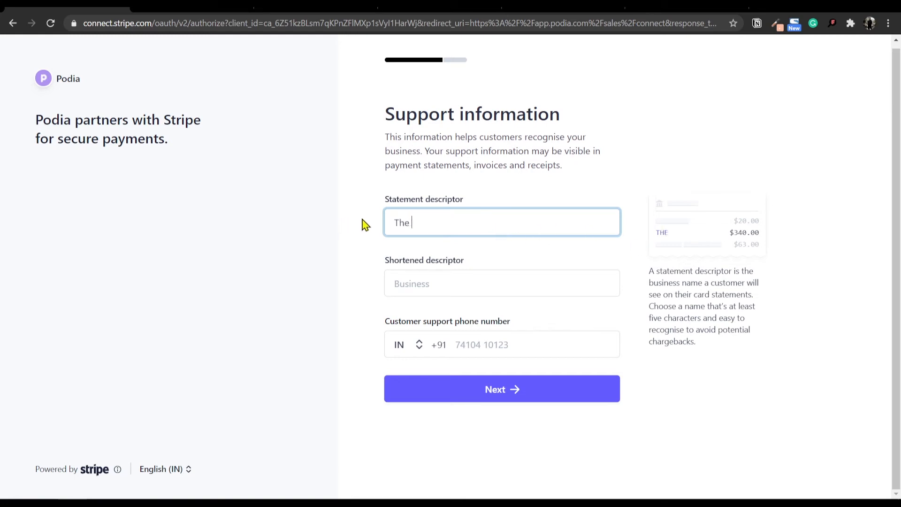
pyautogui.write('Biannary IQ')
pyautogui.press('Tab')
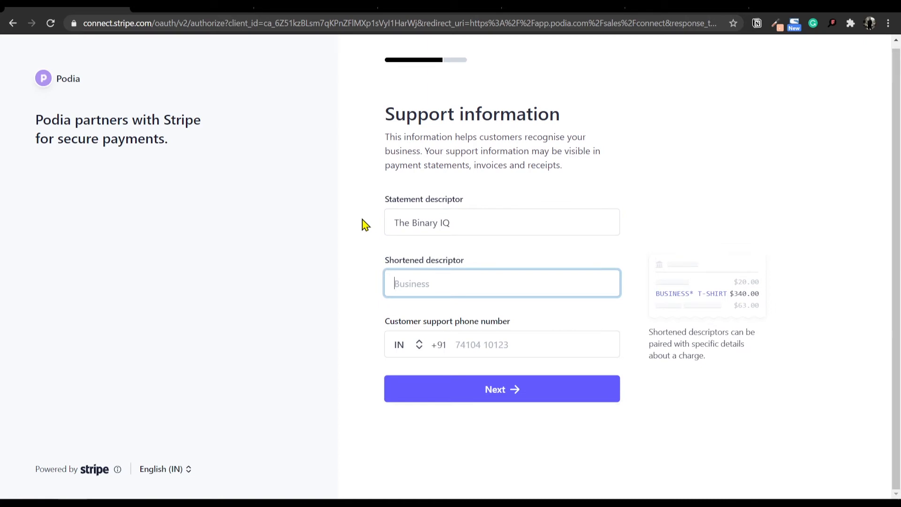
pyautogui.write('I')
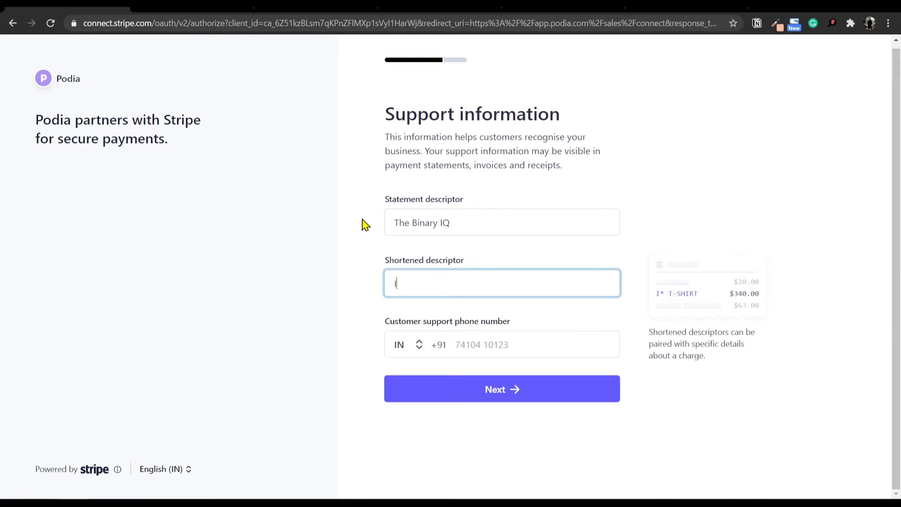
pyautogui.write('B')
pyautogui.press('BackSpace')
pyautogui.press('BackSpace')
pyautogui.write('TBI')
# Add the customer support phone number, submit, and confirm the review to finish connecting to Podia
pyautogui.click(502, 353)
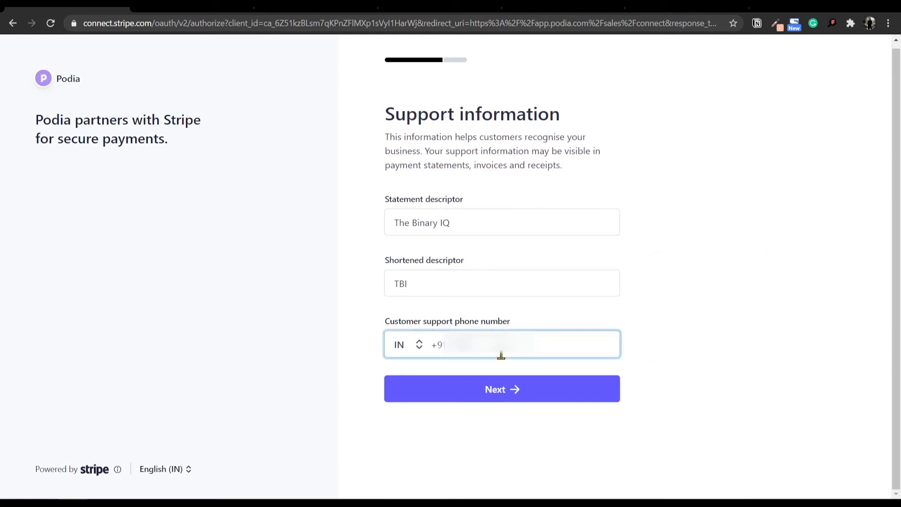
pyautogui.click(514, 390)
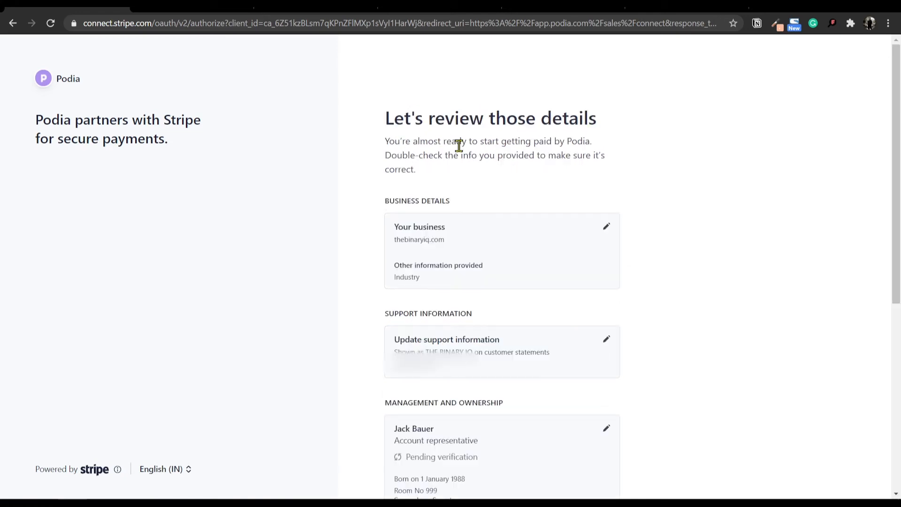
pyautogui.scroll(-6, 566, 190)
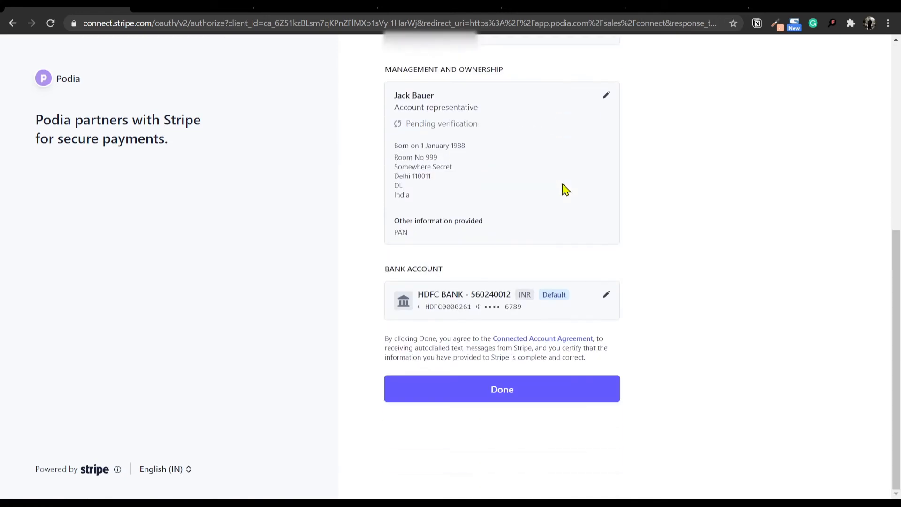
pyautogui.scroll(5, 564, 191)
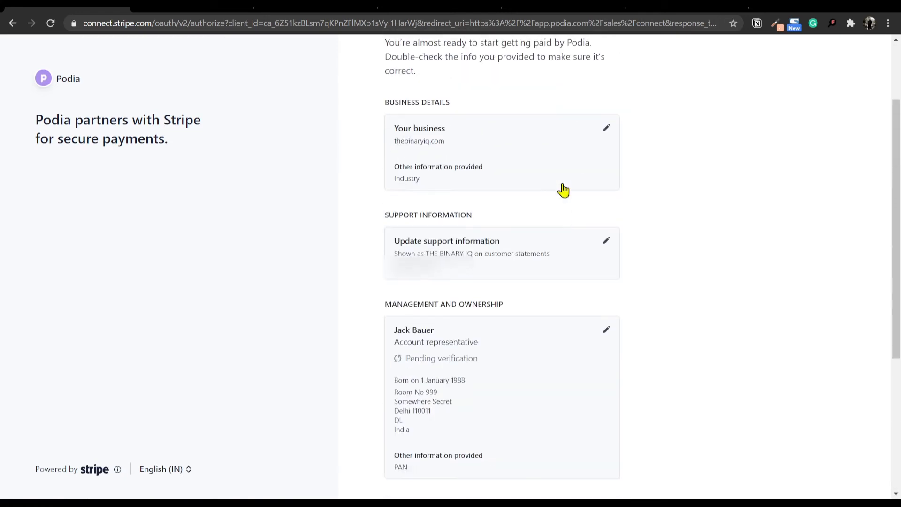
pyautogui.scroll(-5, 563, 190)
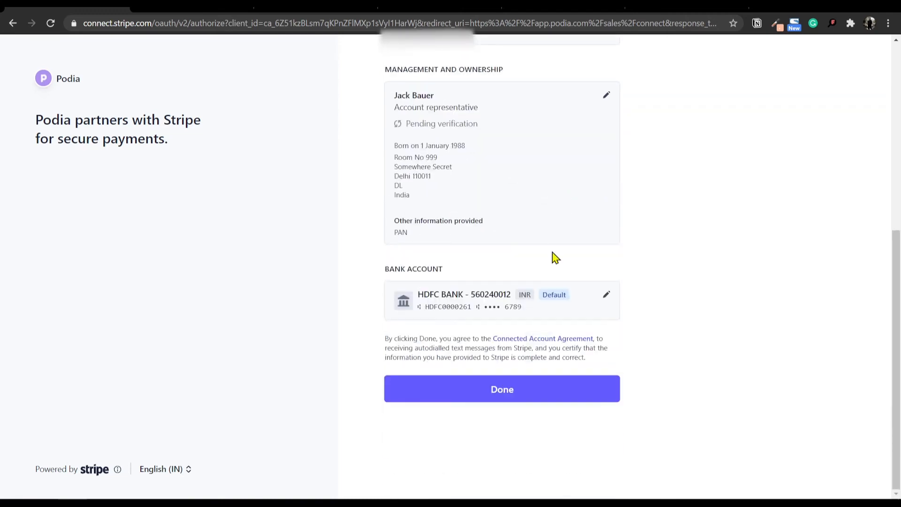
pyautogui.click(506, 397)
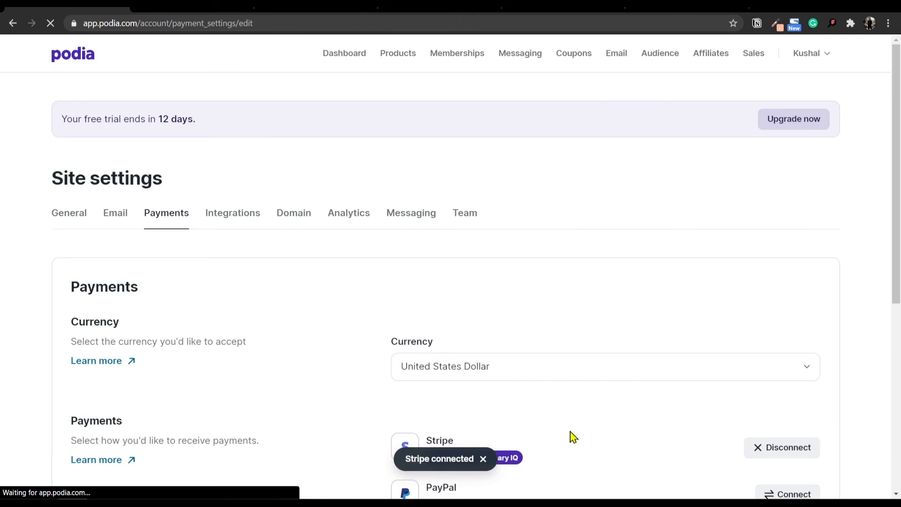
# Set the store currency to Indian Rupee
pyautogui.scroll(-4, 618, 399)
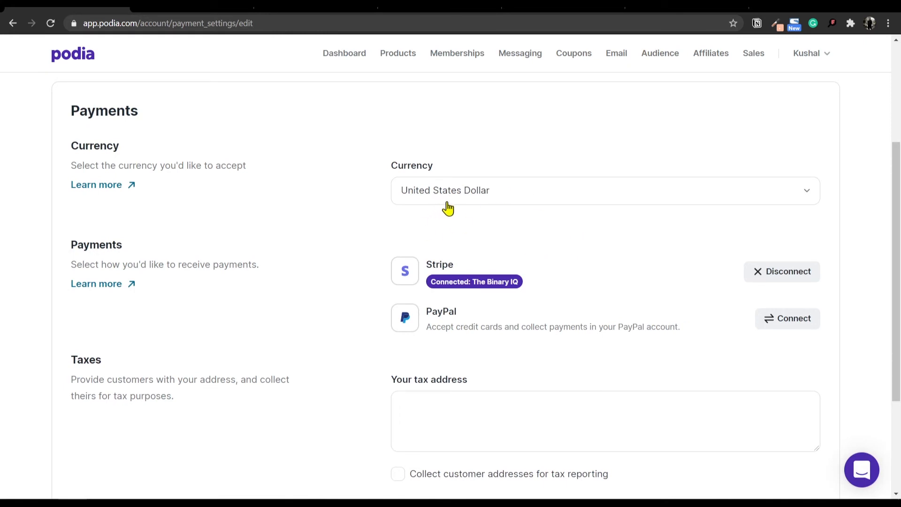
pyautogui.click(506, 198)
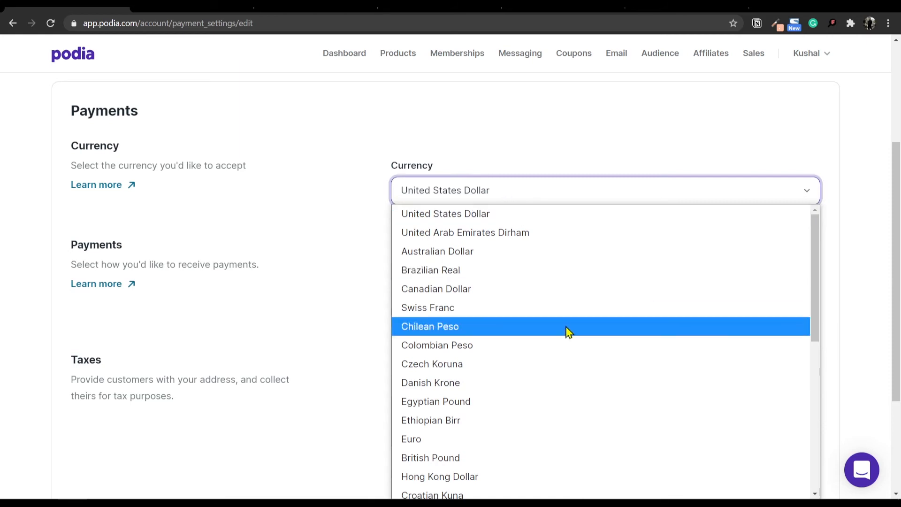
pyautogui.scroll(-6, 567, 338)
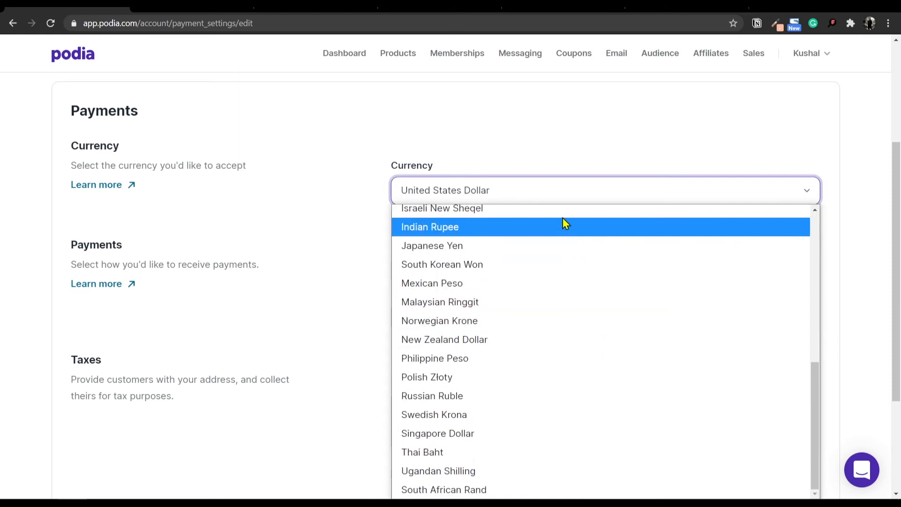
pyautogui.scroll(6, 563, 217)
pyautogui.press('i')
pyautogui.press('i')
pyautogui.press('i')
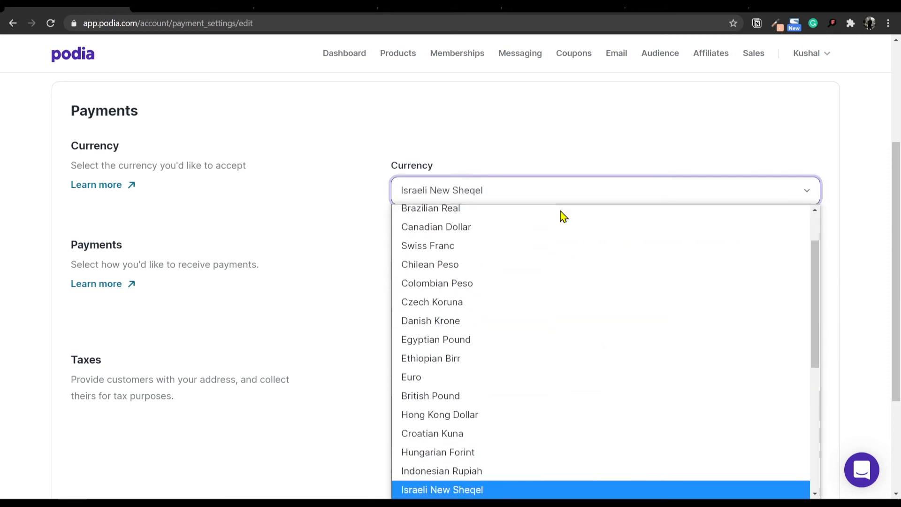
pyautogui.press('Return')
# Review the tax address section and save the payment settings
pyautogui.scroll(-3, 342, 248)
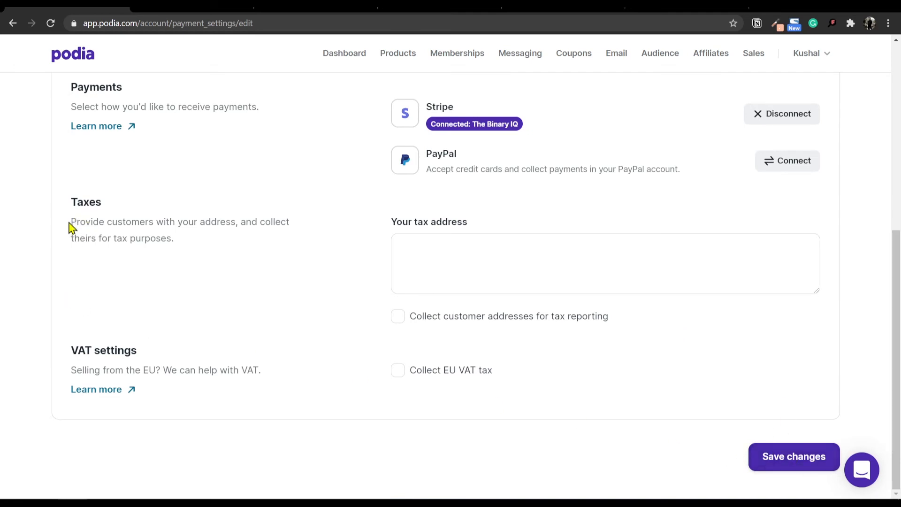
pyautogui.moveTo(70, 227); pyautogui.dragTo(193, 247)
pyautogui.click(450, 250)
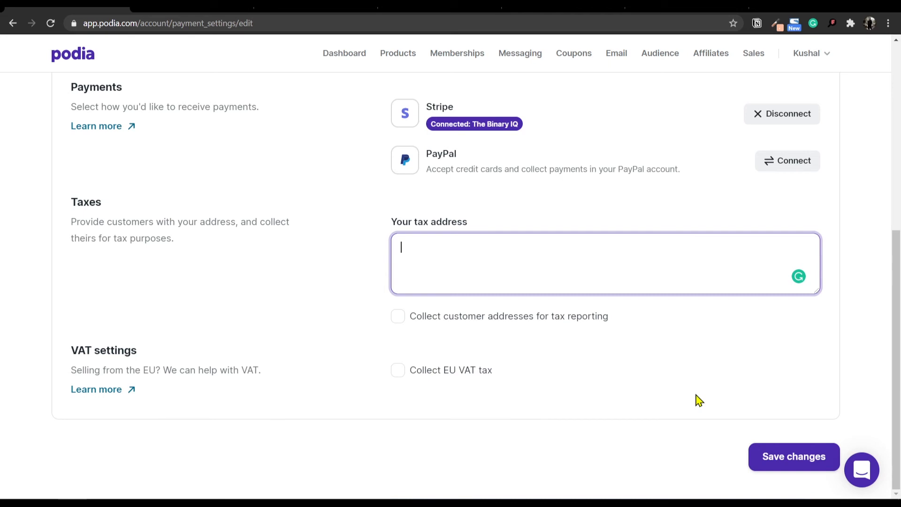
pyautogui.click(788, 465)
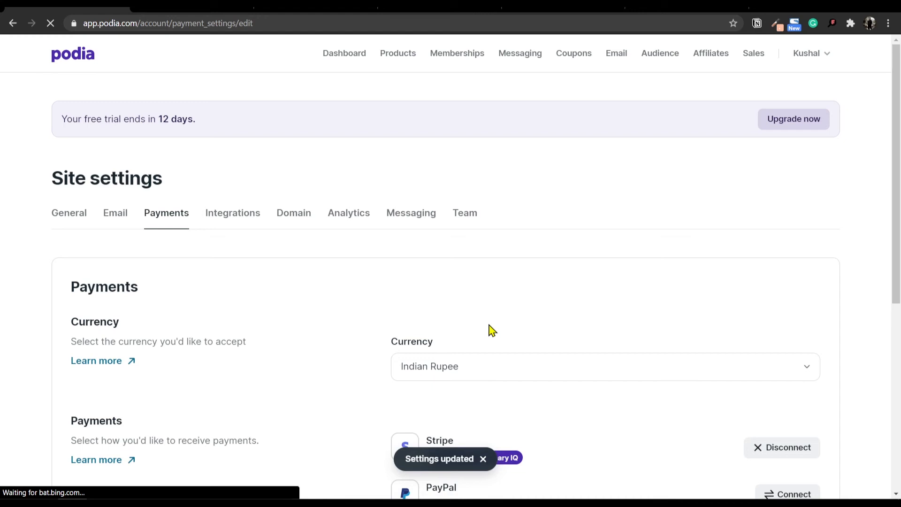
# Open the Pricing tab of the 'How to create an Online Course?' course from Products
pyautogui.click(399, 54)
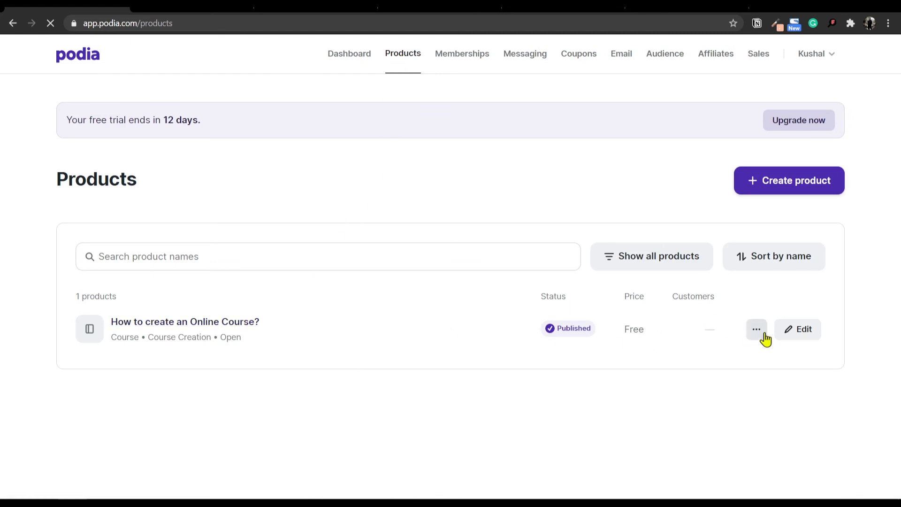
pyautogui.click(803, 334)
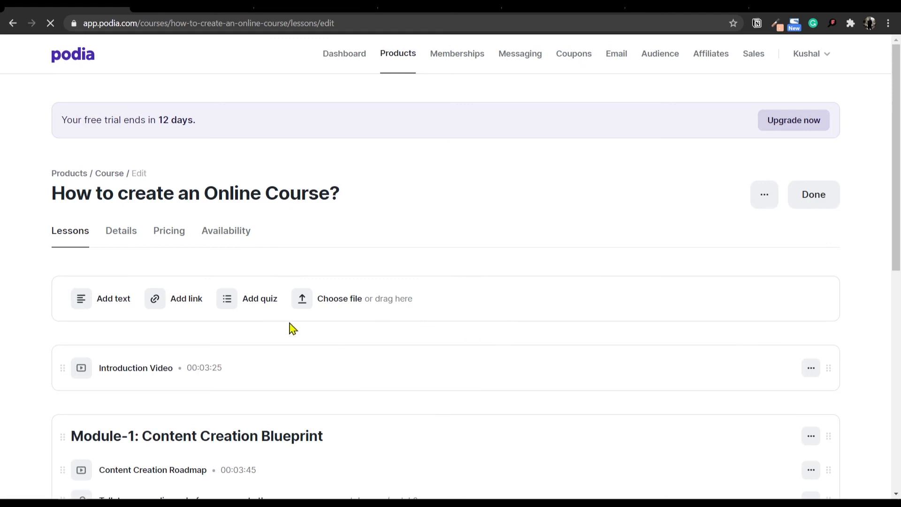
pyautogui.click(163, 237)
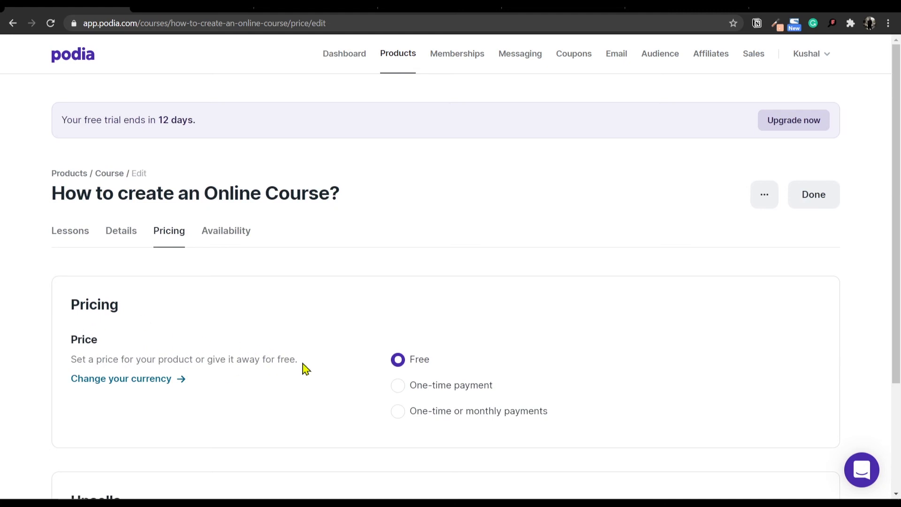
pyautogui.scroll(-2, 302, 368)
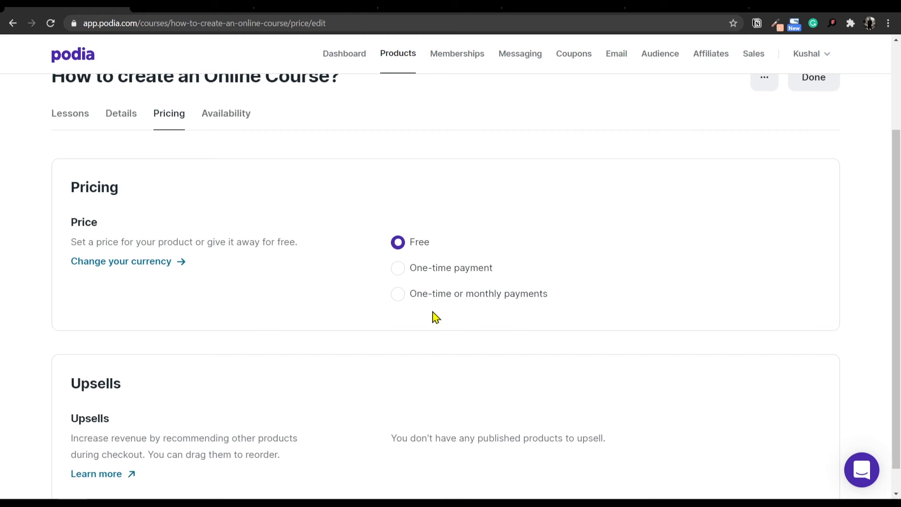
# Switch the course to a one-time payment of ₹9999
pyautogui.click(398, 272)
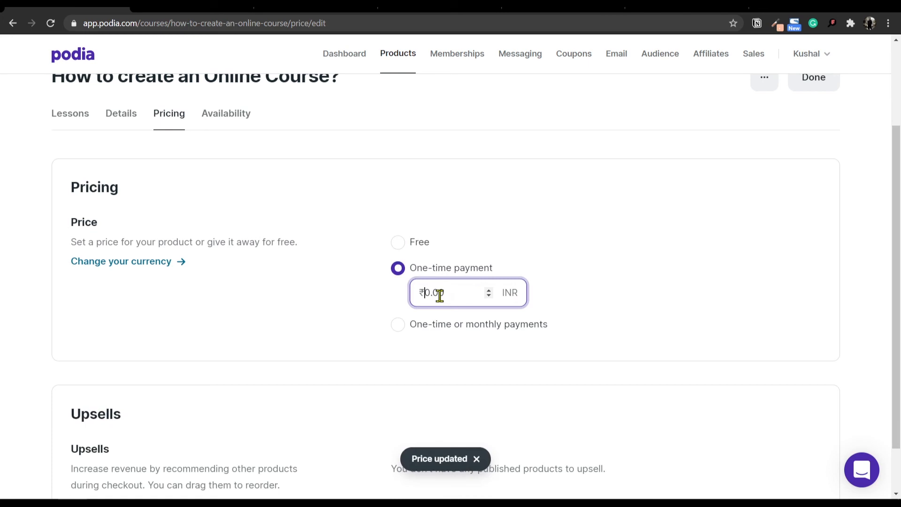
pyautogui.write('999')
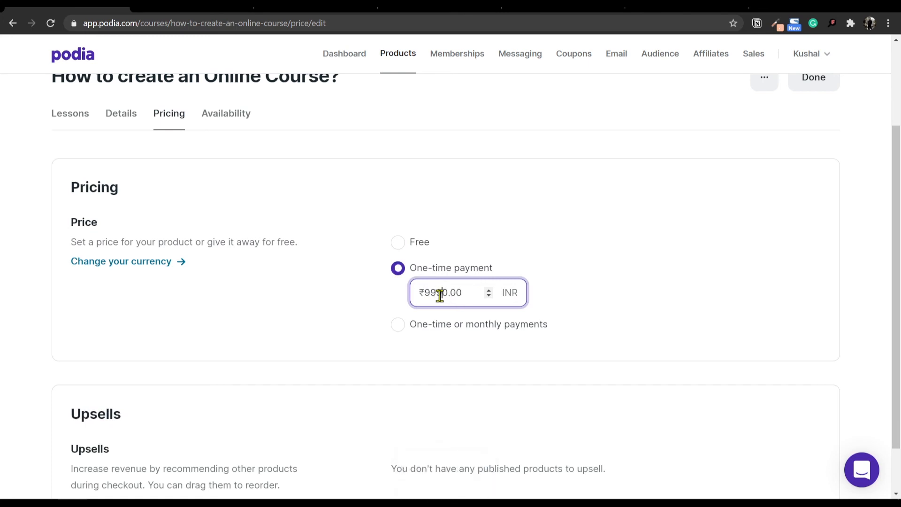
pyautogui.write('9')
pyautogui.doubleClick(507, 293)
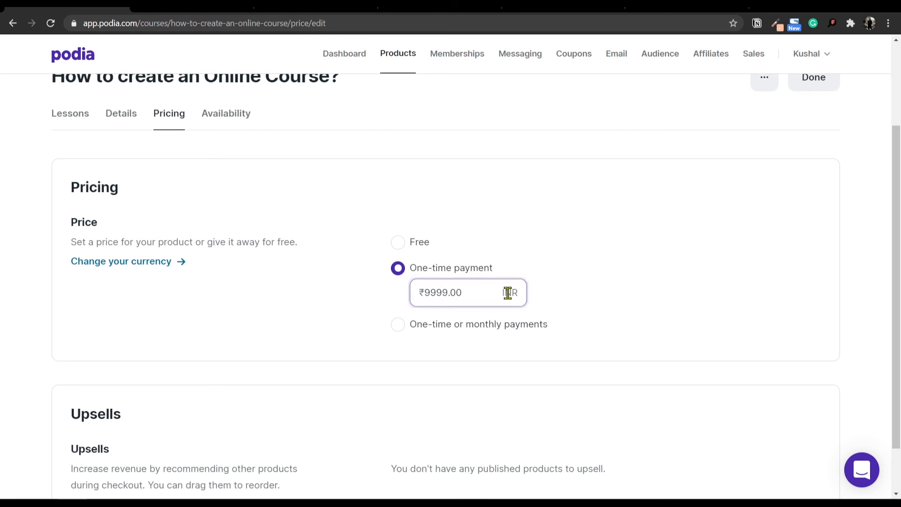
pyautogui.click(658, 304)
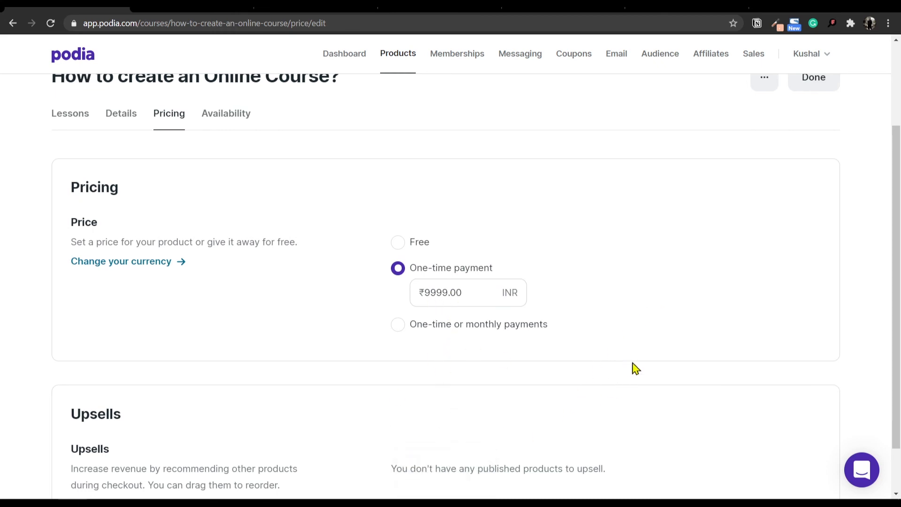
# Reload the course's public page to confirm the ₹9,999 price, then return to the editor
pyautogui.click(196, 10)
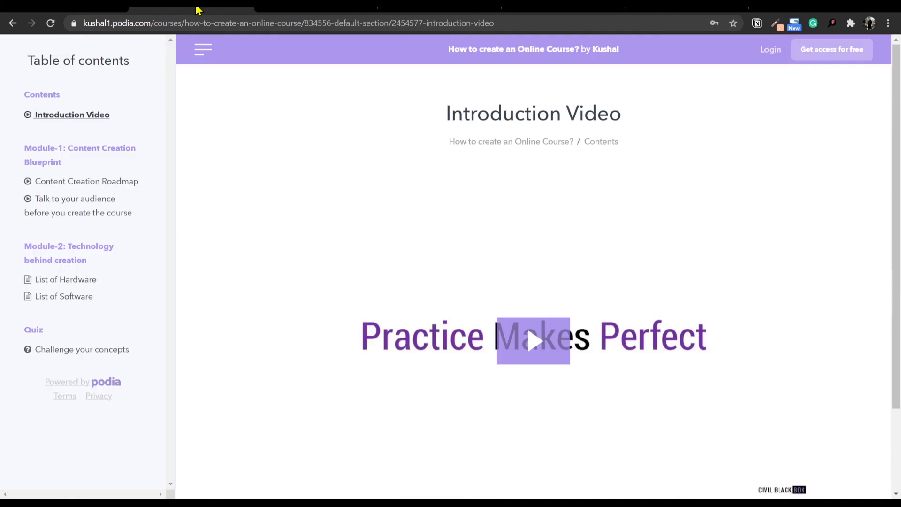
pyautogui.click(50, 24)
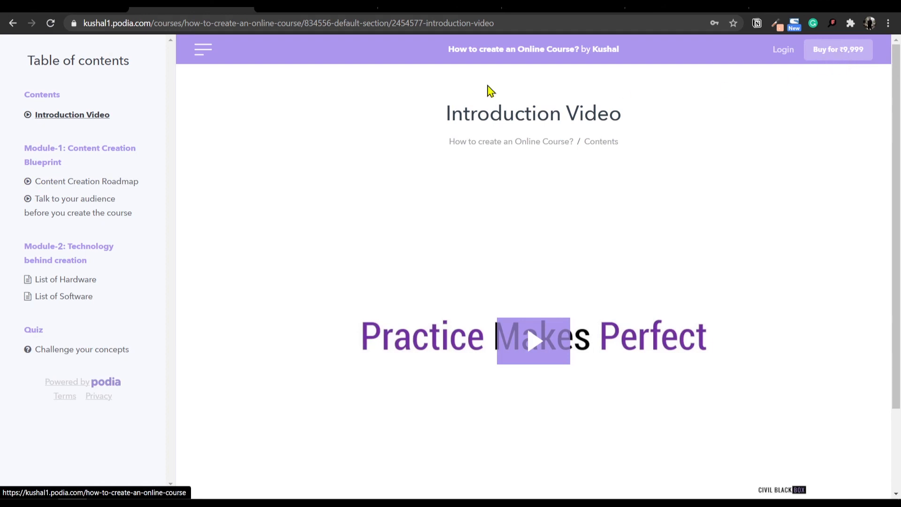
pyautogui.click(96, 8)
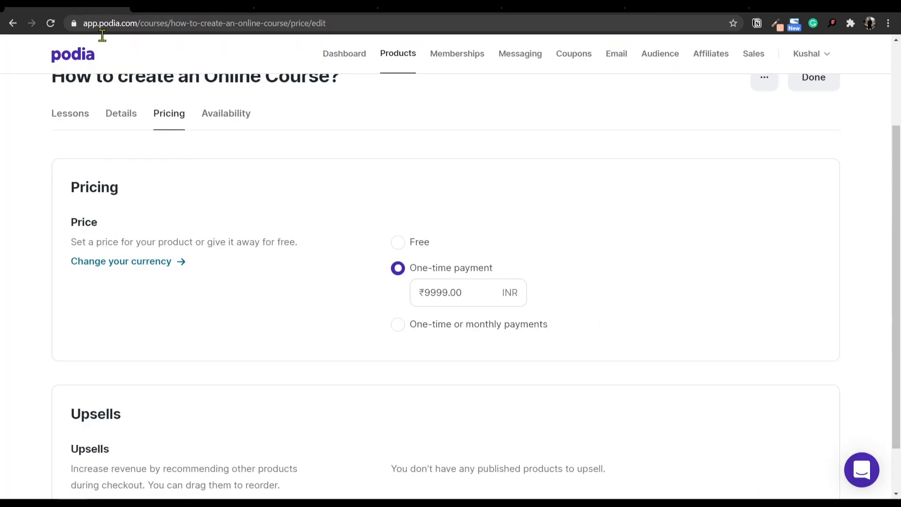
# Enable one-time or monthly payments with 3 payments of ₹4000, and check the public page
pyautogui.click(397, 327)
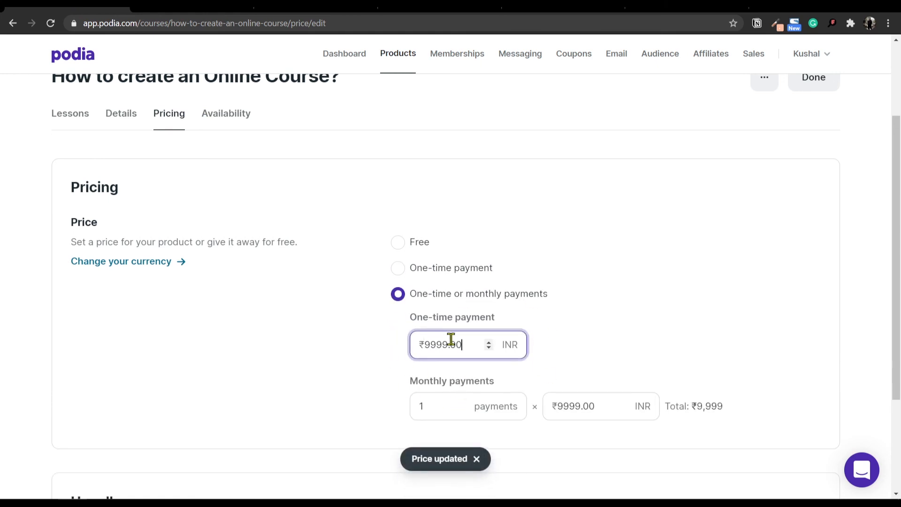
pyautogui.click(461, 404)
pyautogui.click(460, 404)
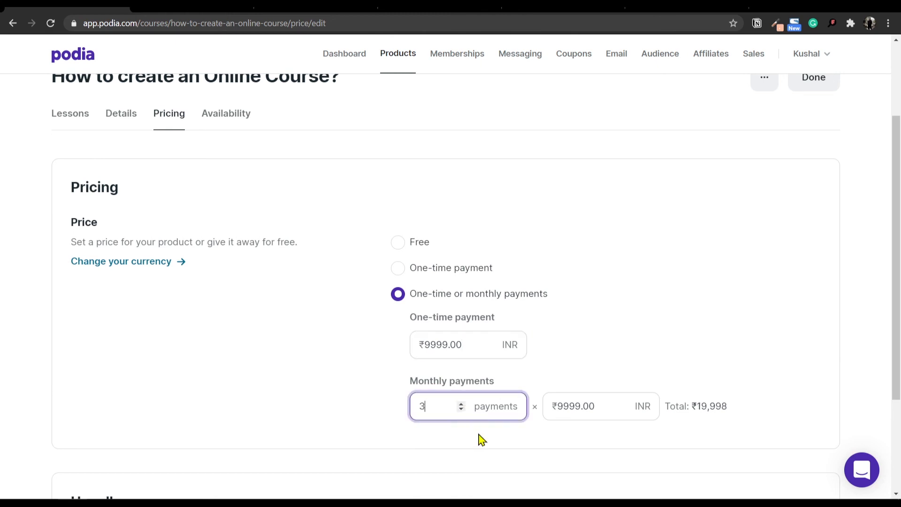
pyautogui.doubleClick(591, 406)
pyautogui.write('4000')
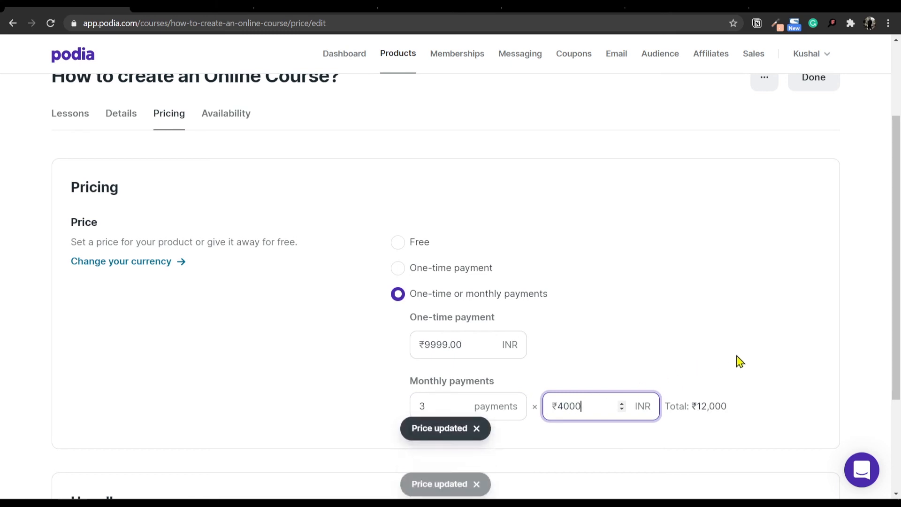
pyautogui.click(753, 350)
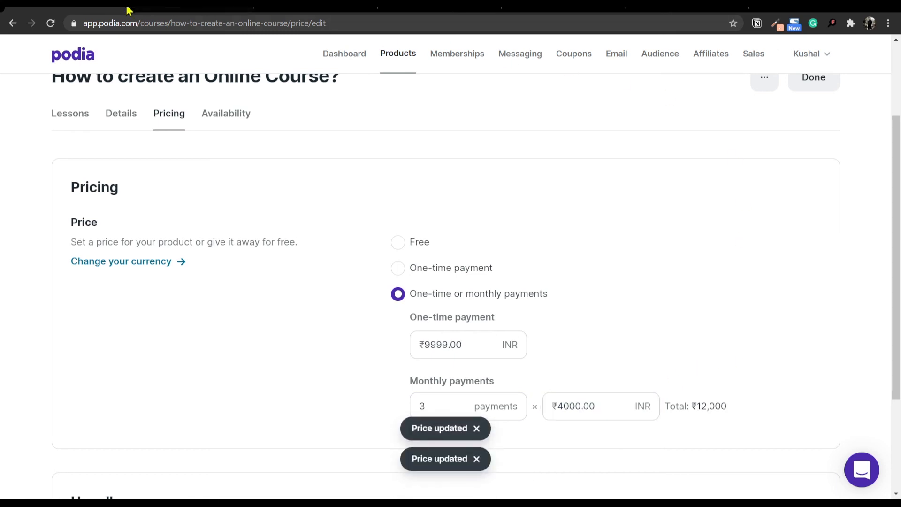
pyautogui.click(192, 9)
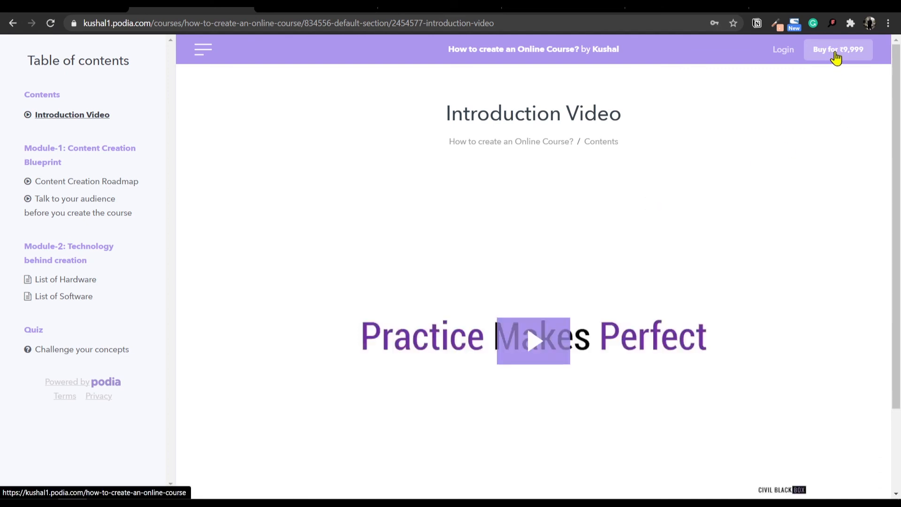
pyautogui.click(74, 10)
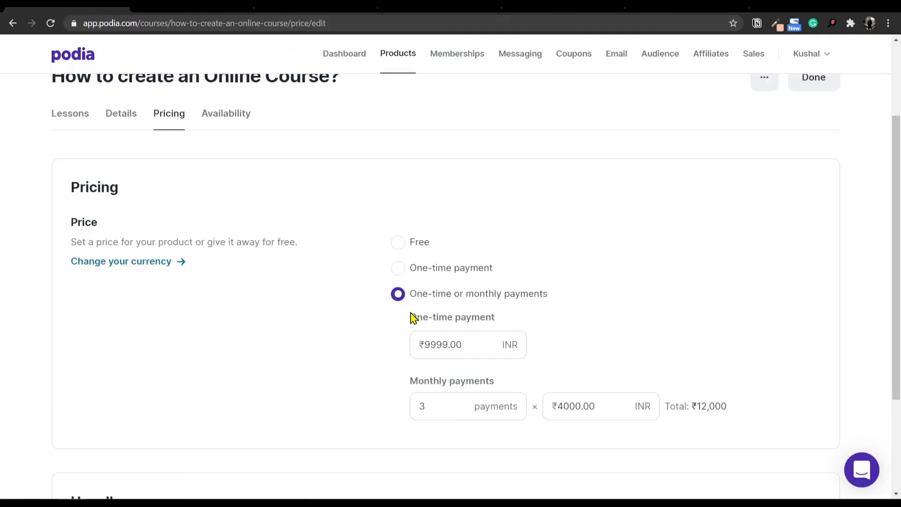
pyautogui.moveTo(413, 317); pyautogui.dragTo(488, 318)
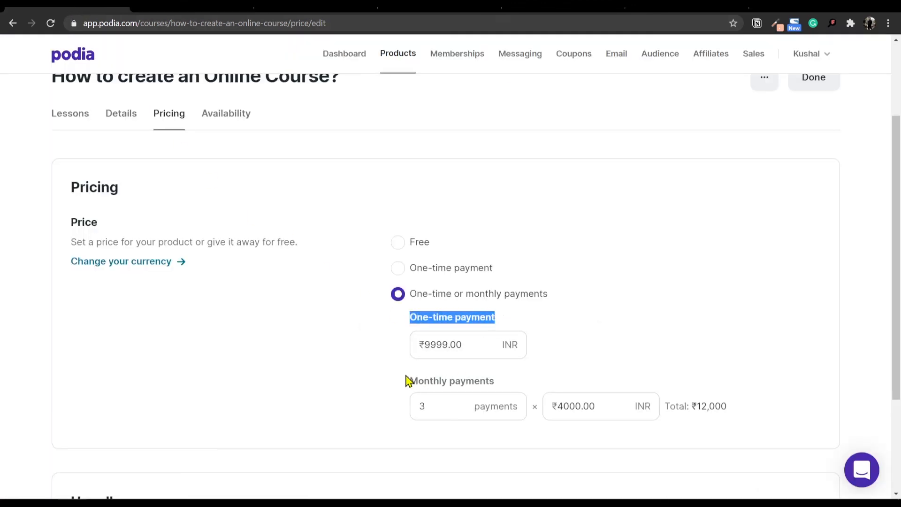
pyautogui.moveTo(407, 381); pyautogui.dragTo(499, 390)
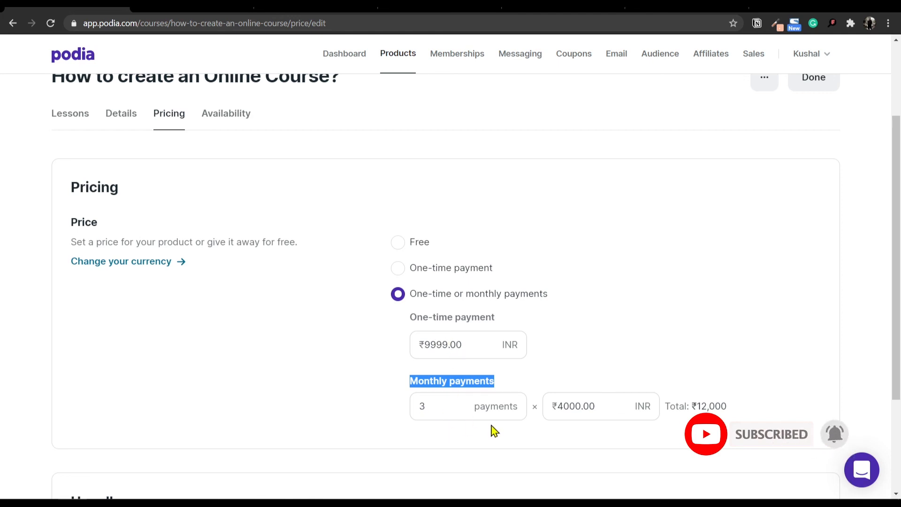
pyautogui.moveTo(694, 407); pyautogui.dragTo(742, 414)
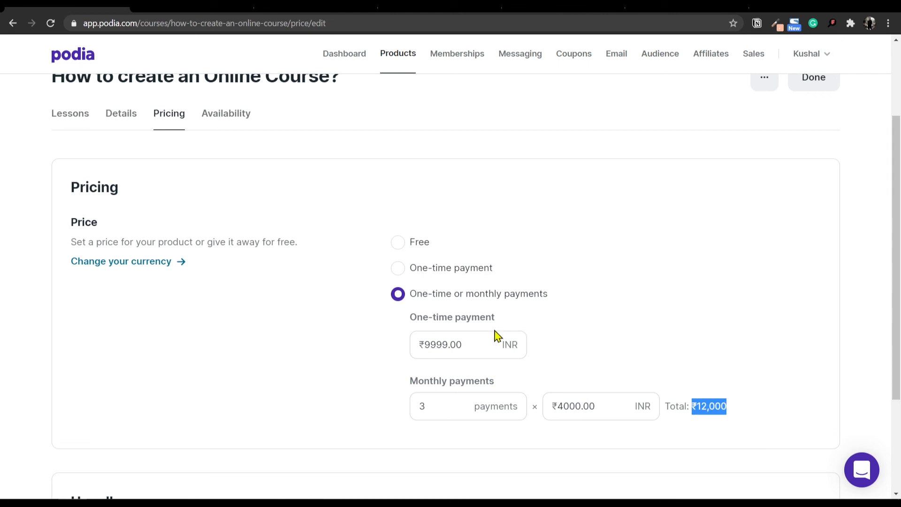
pyautogui.moveTo(503, 323); pyautogui.dragTo(402, 328)
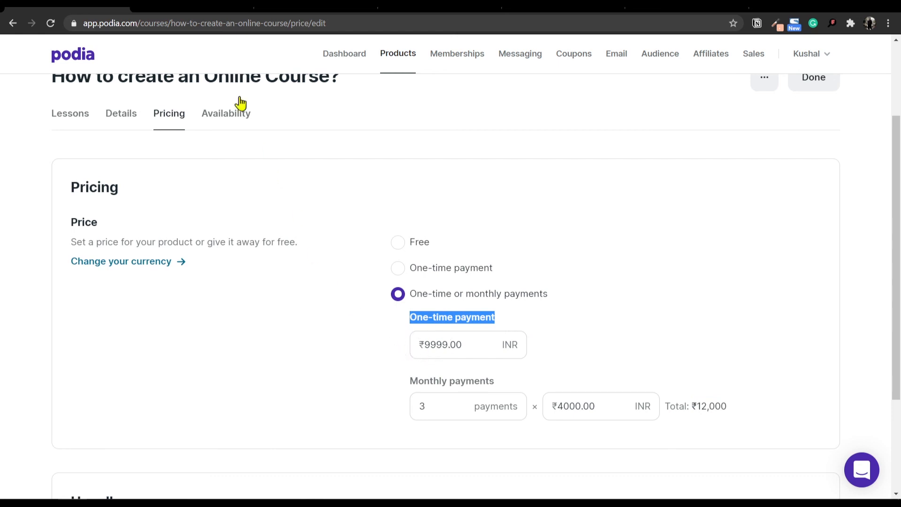
pyautogui.click(210, 10)
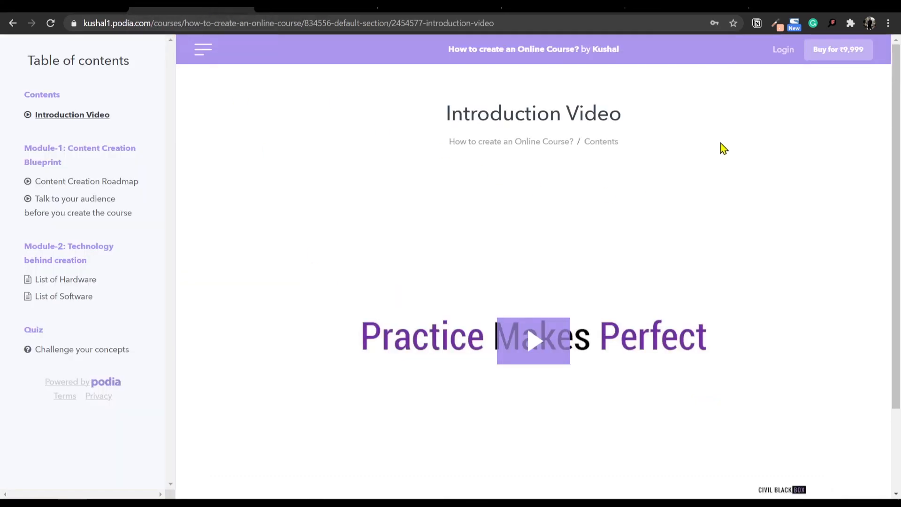
pyautogui.click(837, 59)
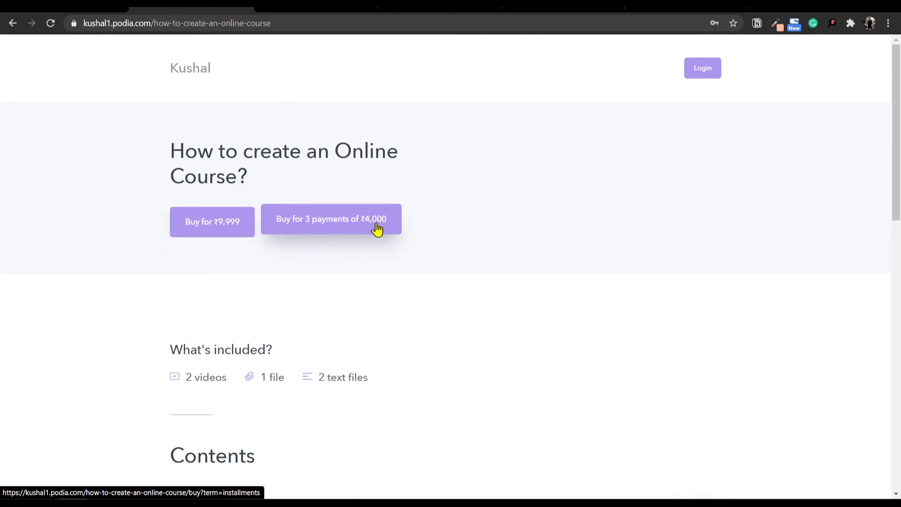
pyautogui.hotkey('ctrl', 'shift', 'Tab')
pyautogui.scroll(-3, 604, 301)
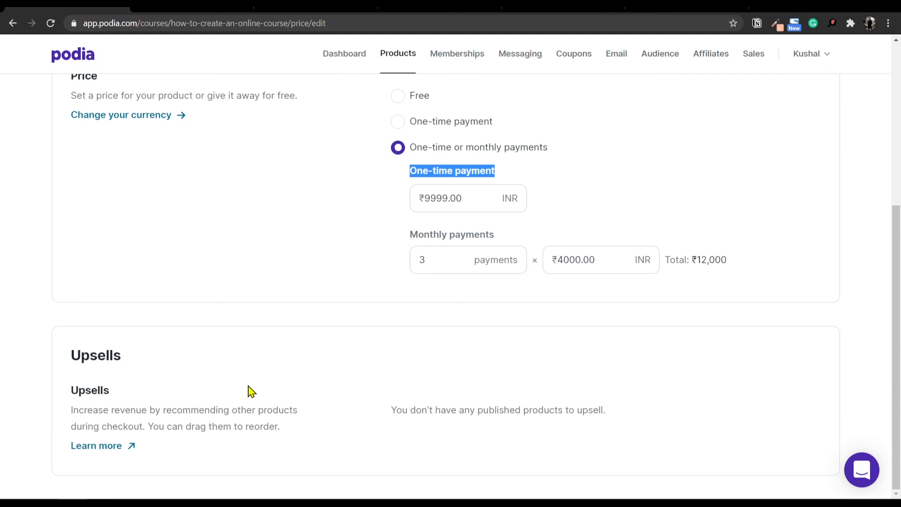
pyautogui.scroll(1, 332, 278)
pyautogui.click(331, 278)
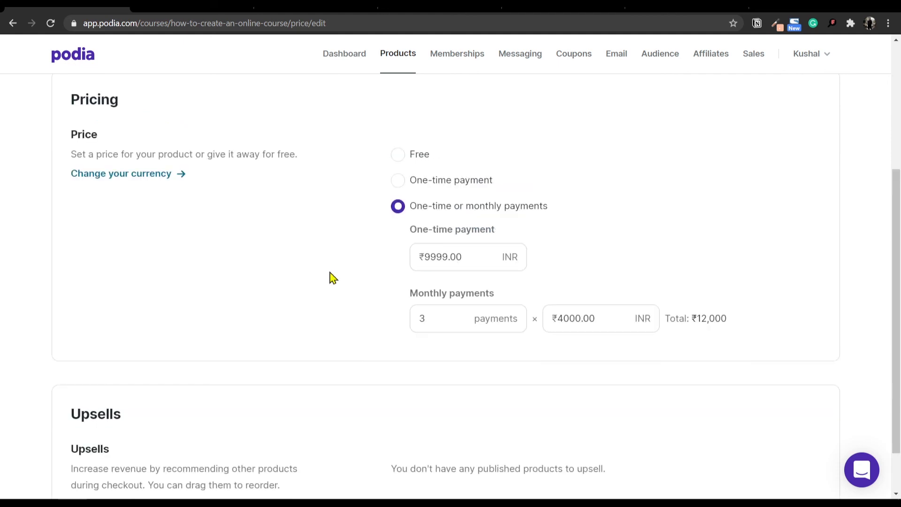